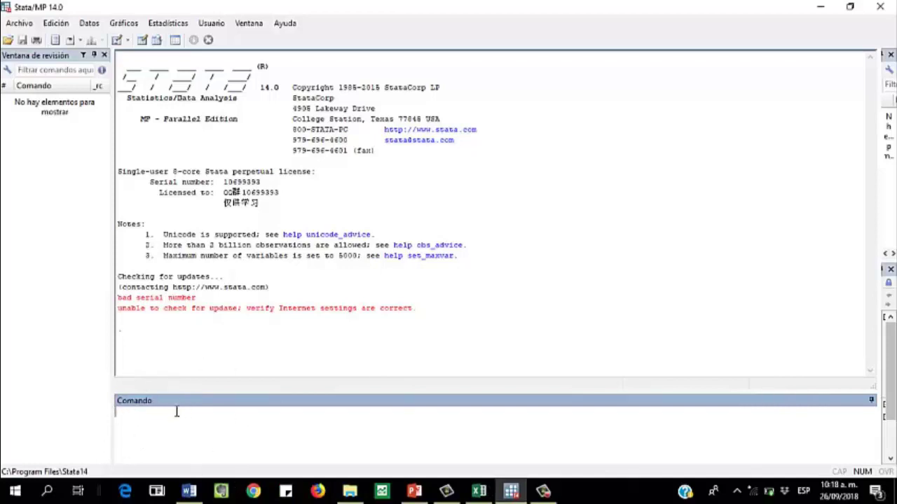
Step: Open the data editor with the ed command, return to the main window and bring the editor up again
{"action": "type", "text": "ed"}
{"action": "key", "text": "Return"}
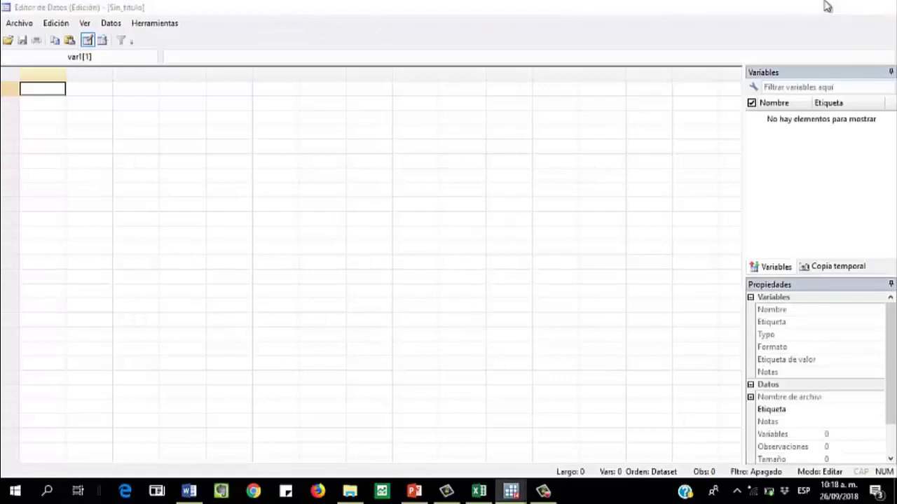
{"action": "left_click", "coordinate": [819, 7]}
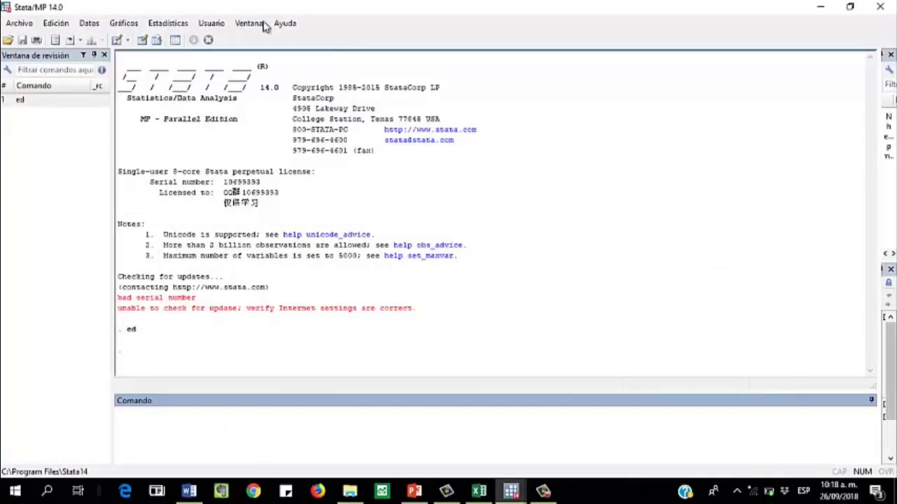
{"action": "left_click", "coordinate": [143, 40]}
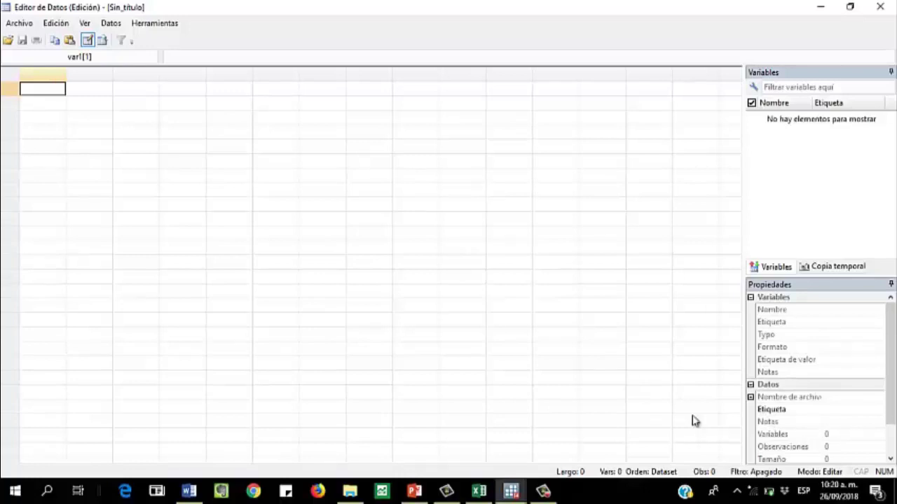
Step: Switch to Excel and copy columns B to I (G through NMH) of the Regresión p21.xlsx sheet Hoja1
{"action": "left_click", "coordinate": [482, 493]}
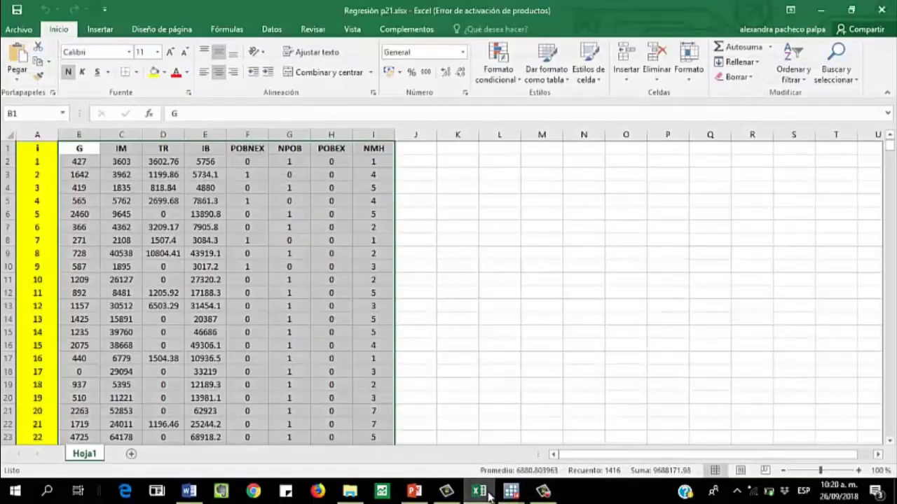
{"action": "left_click", "coordinate": [484, 494]}
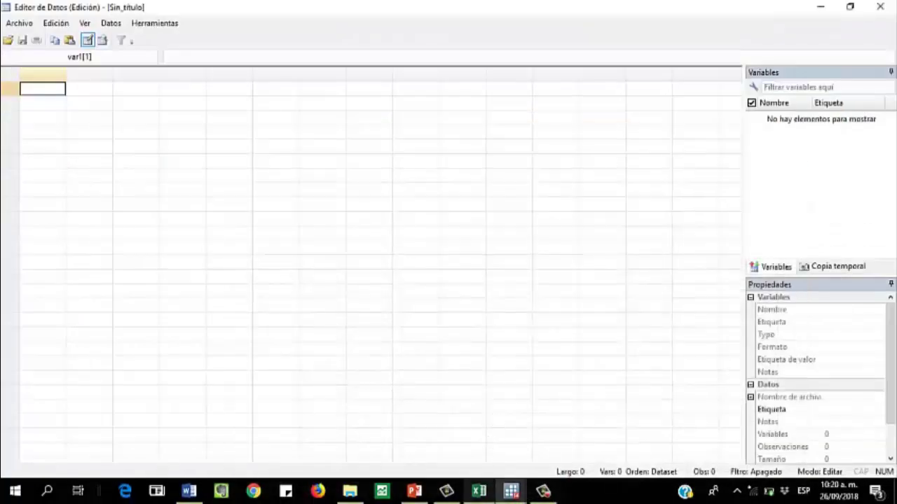
{"action": "left_click", "coordinate": [479, 494]}
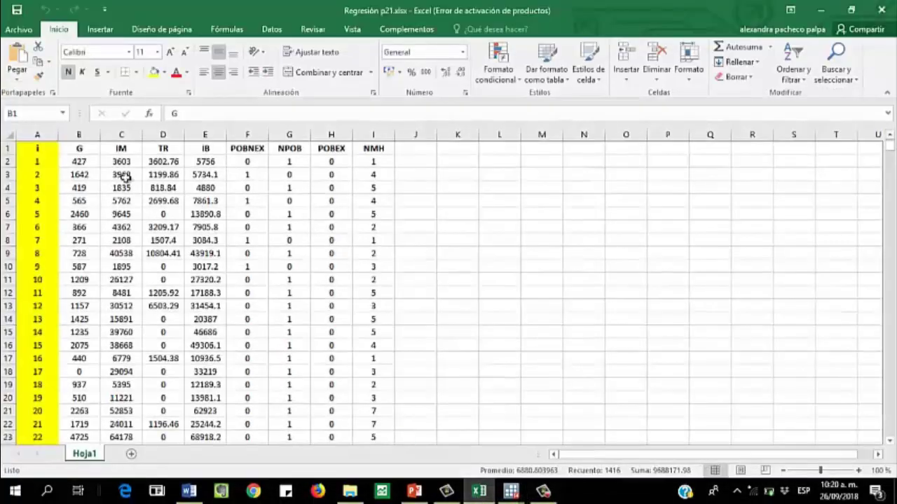
{"action": "left_click", "coordinate": [82, 149]}
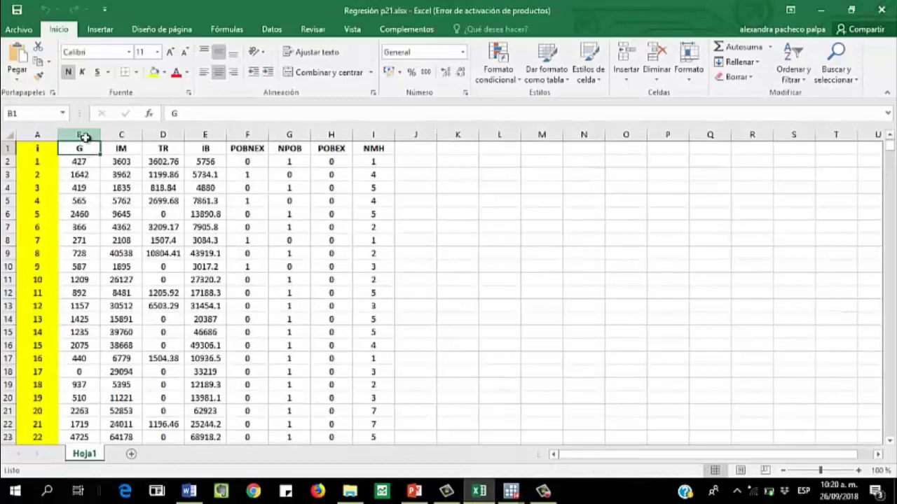
{"action": "left_click_drag", "start_coordinate": [84, 134], "coordinate": [364, 138]}
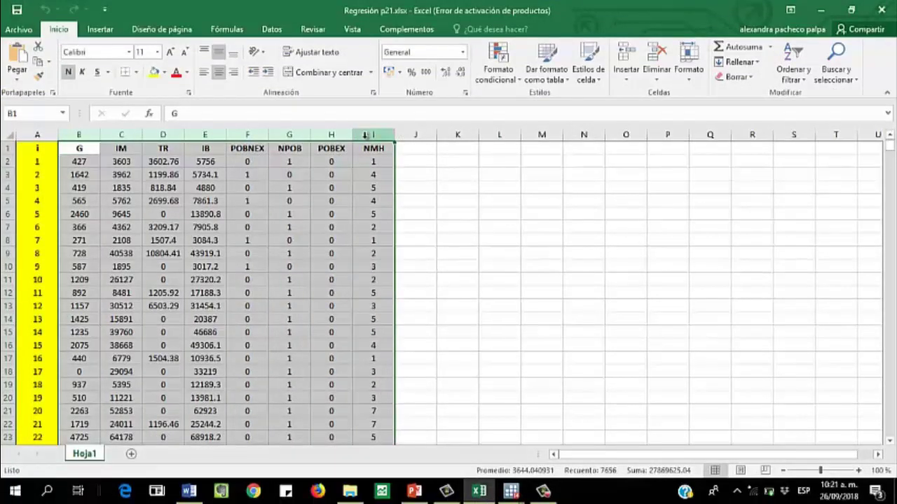
{"action": "key", "text": "ctrl+c"}
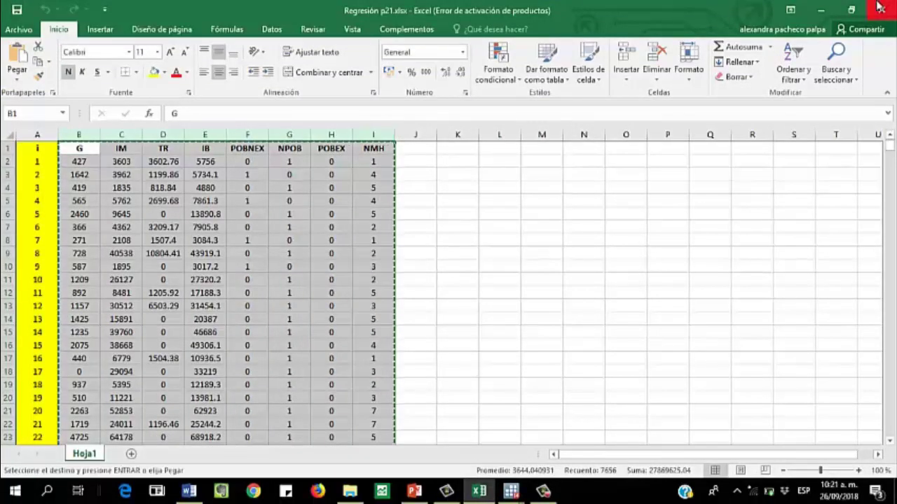
Step: Switch back to Stata's data editor and paste the copied columns from the first cell, using the first row as variable names
{"action": "left_click", "coordinate": [820, 10]}
{"action": "left_click", "coordinate": [40, 86]}
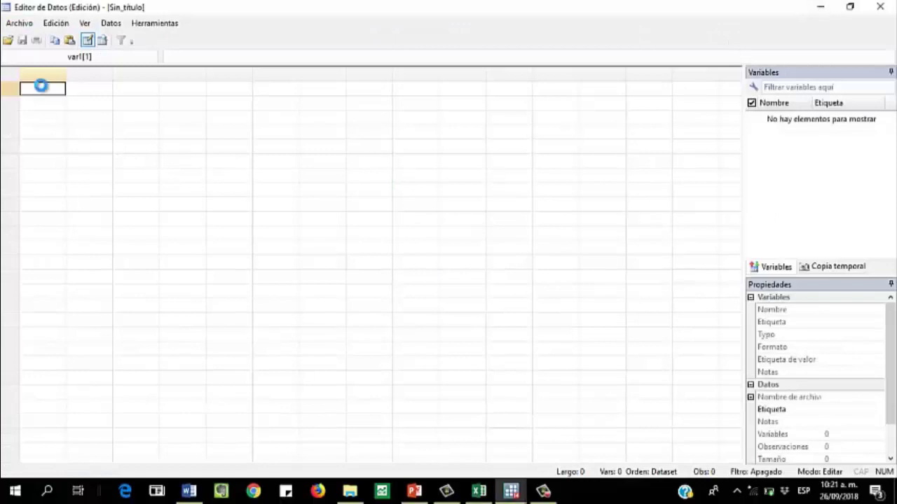
{"action": "key", "text": "ctrl+v"}
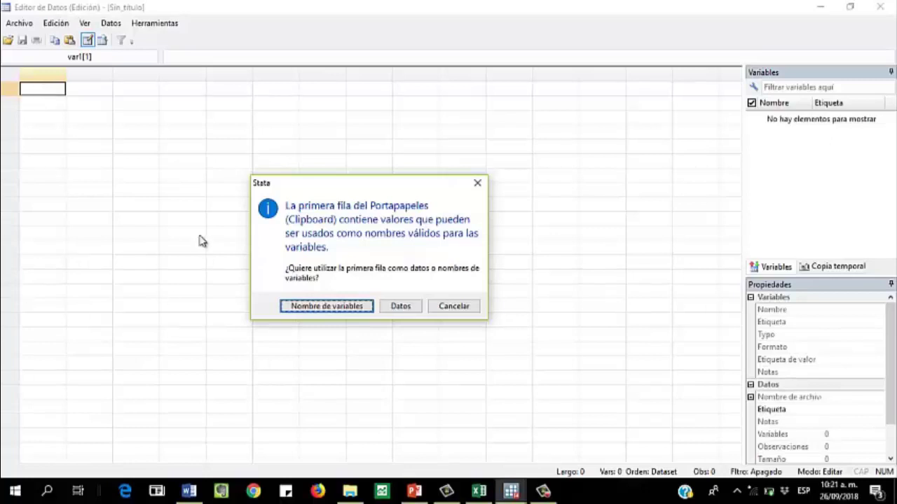
{"action": "left_click", "coordinate": [339, 308]}
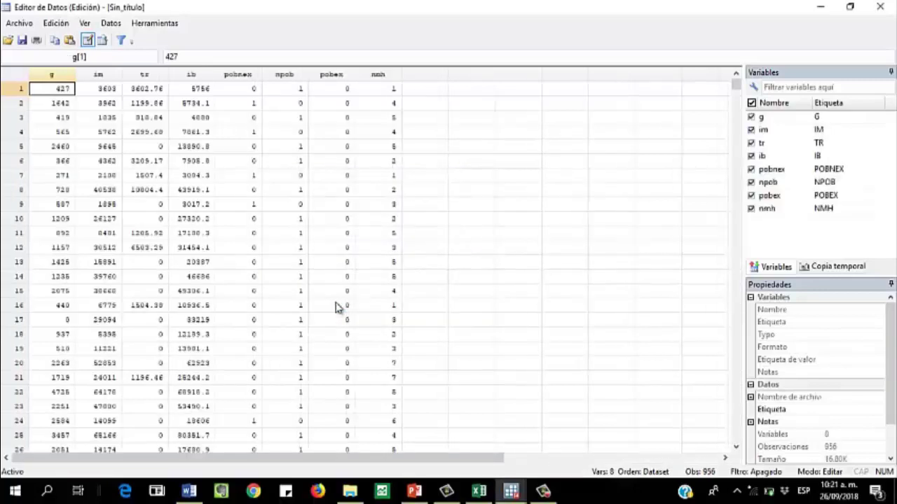
Step: Remove the pasted dataset from memory with the clear command and reopen the data editor with ed
{"action": "mouse_move", "coordinate": [489, 495]}
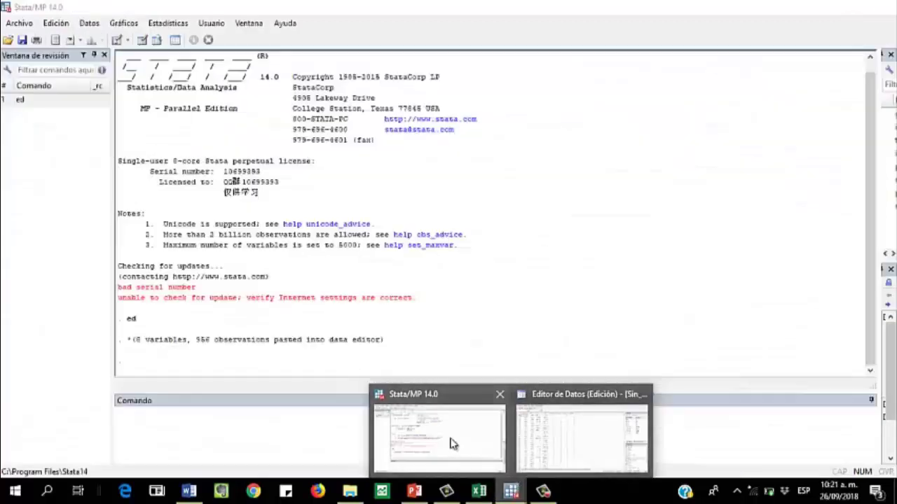
{"action": "left_click", "coordinate": [452, 444]}
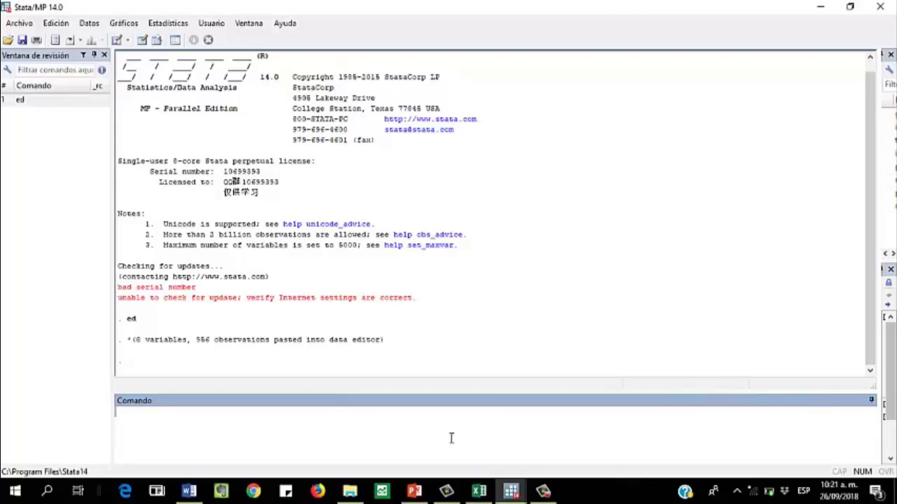
{"action": "type", "text": "clear"}
{"action": "key", "text": "Return"}
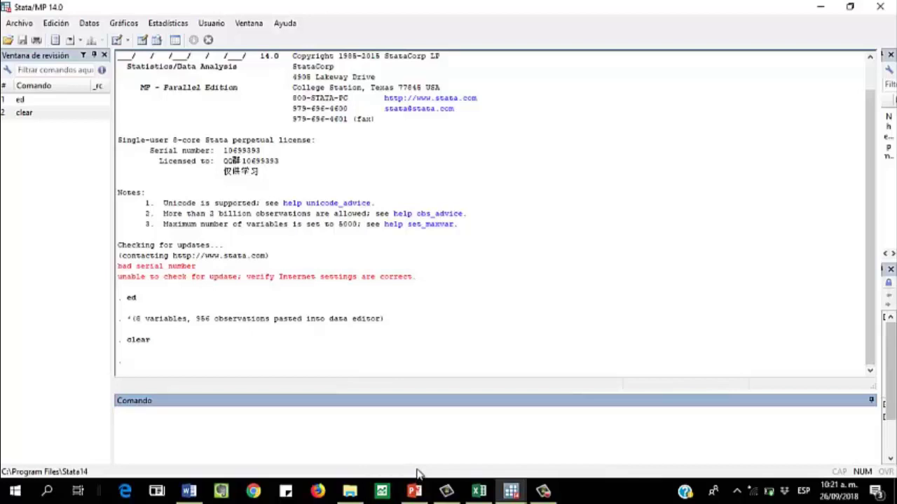
{"action": "type", "text": "ed"}
{"action": "key", "text": "Return"}
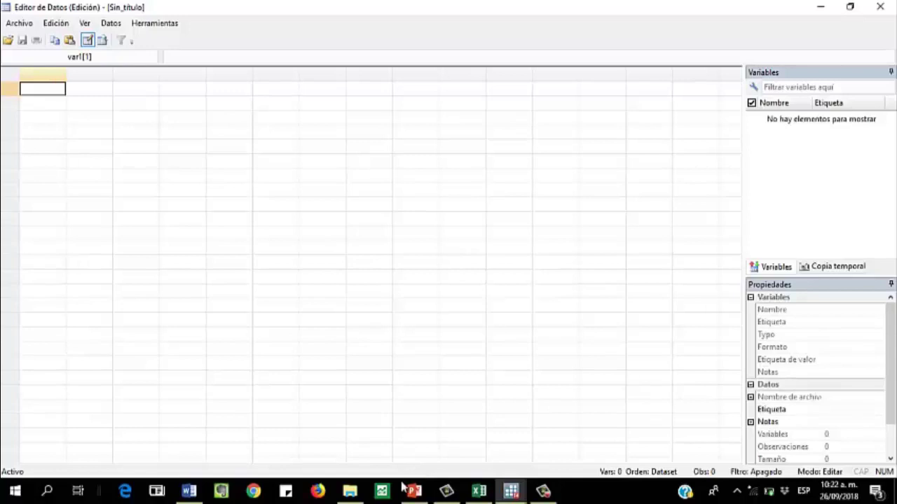
Step: Copy the import excel line from the untitled do-file and paste it into the main window's command line
{"action": "left_click", "coordinate": [511, 493]}
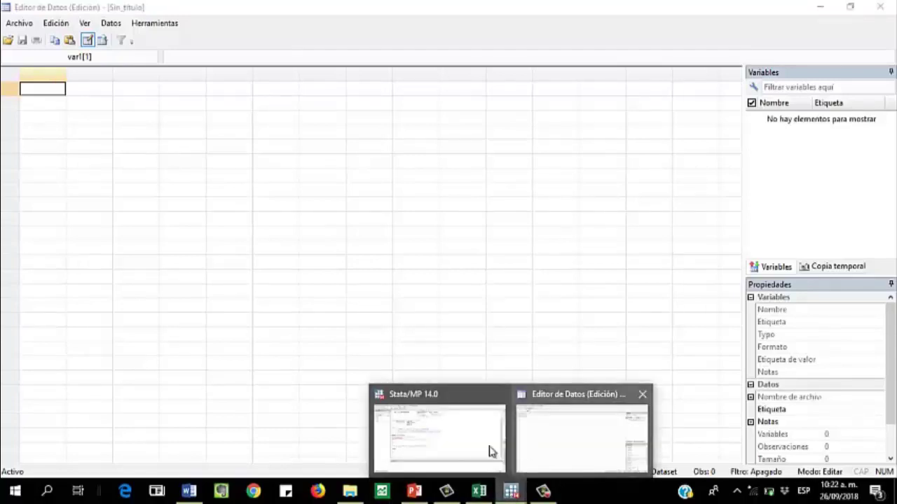
{"action": "left_click", "coordinate": [482, 449]}
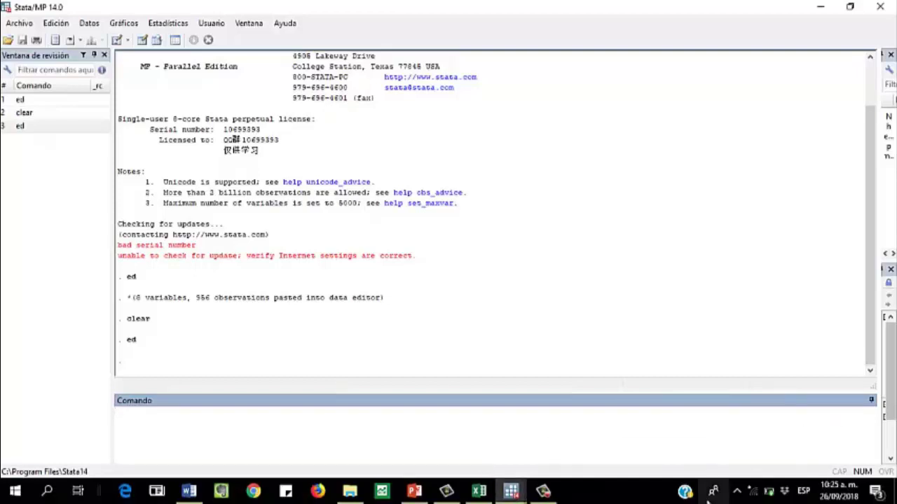
{"action": "mouse_move", "coordinate": [510, 495]}
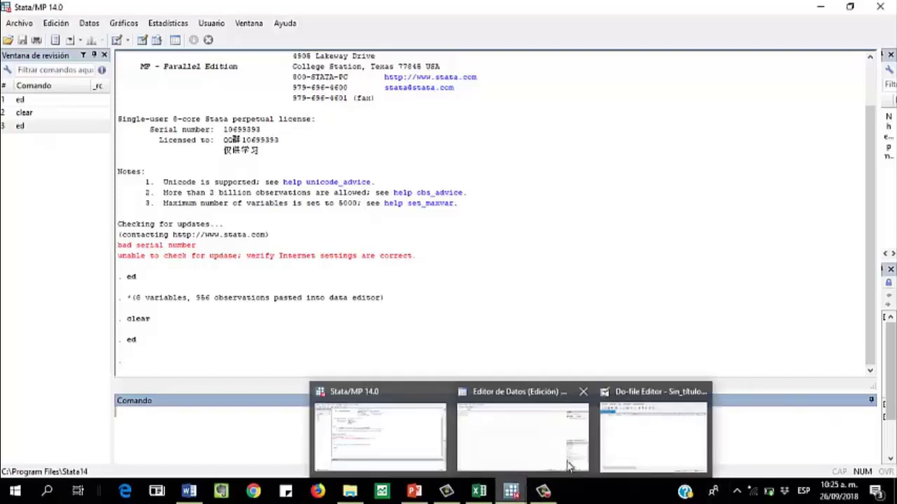
{"action": "left_click", "coordinate": [619, 454]}
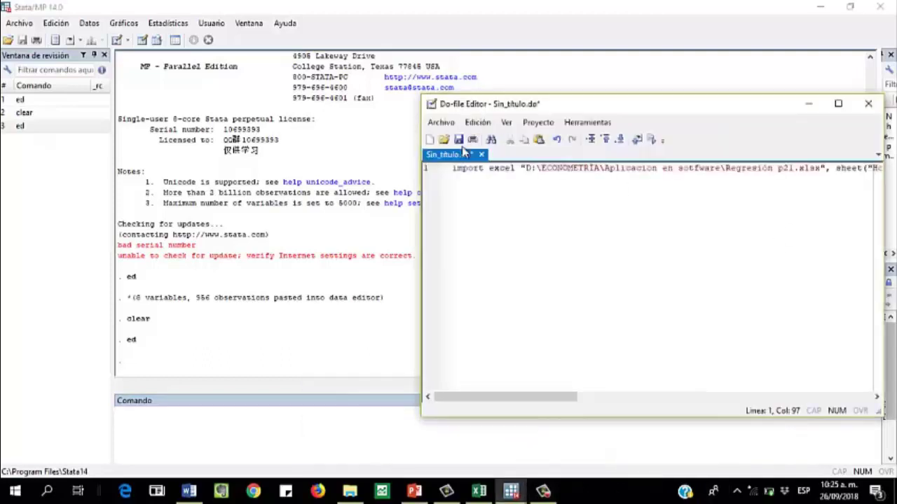
{"action": "triple_click", "coordinate": [454, 168]}
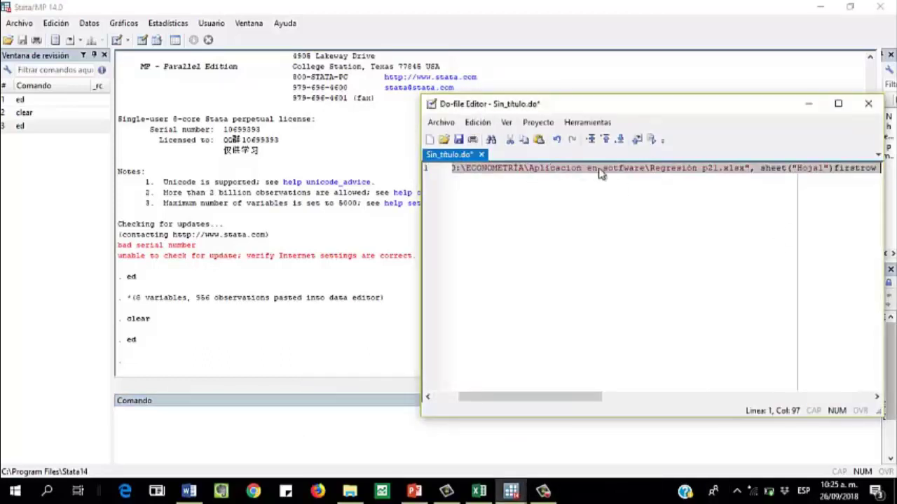
{"action": "left_click", "coordinate": [176, 423]}
{"action": "key", "text": "ctrl+v"}
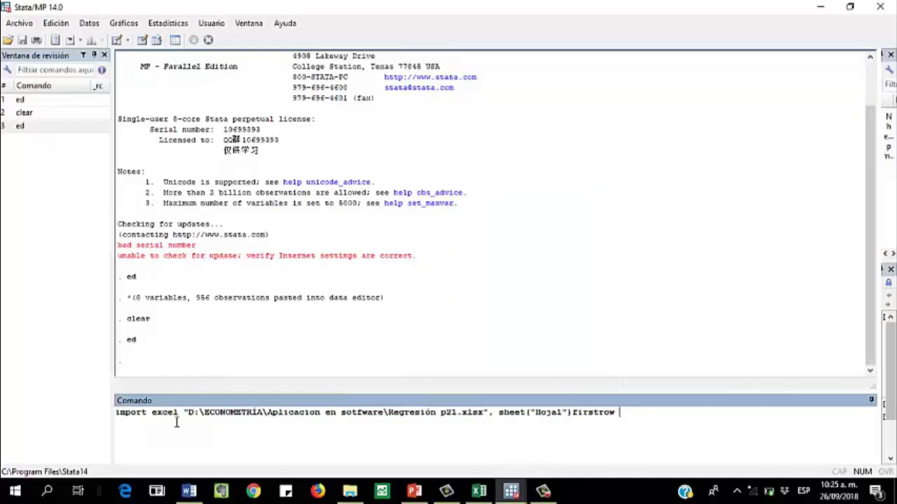
Step: Run the import excel command for Regresión p21.xlsx, sheet Hoja1 with firstrow, and open the imported data with ed
{"action": "left_click_drag", "start_coordinate": [181, 412], "coordinate": [116, 413]}
{"action": "left_click", "coordinate": [217, 425]}
{"action": "left_click_drag", "start_coordinate": [188, 414], "coordinate": [485, 413]}
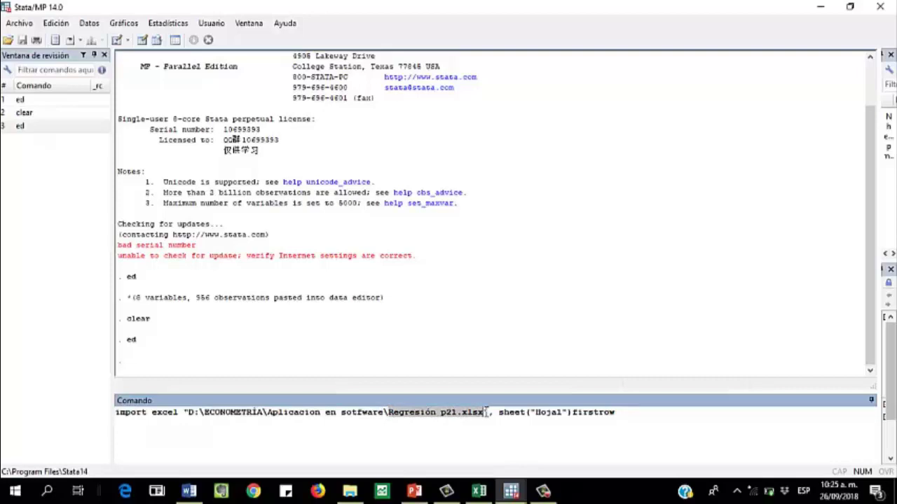
{"action": "left_click", "coordinate": [552, 415]}
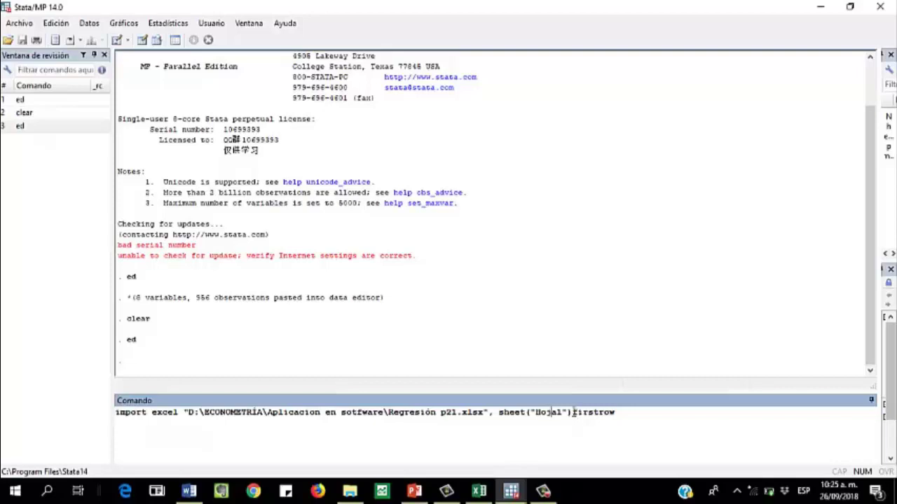
{"action": "left_click", "coordinate": [634, 416]}
{"action": "key", "text": "Return"}
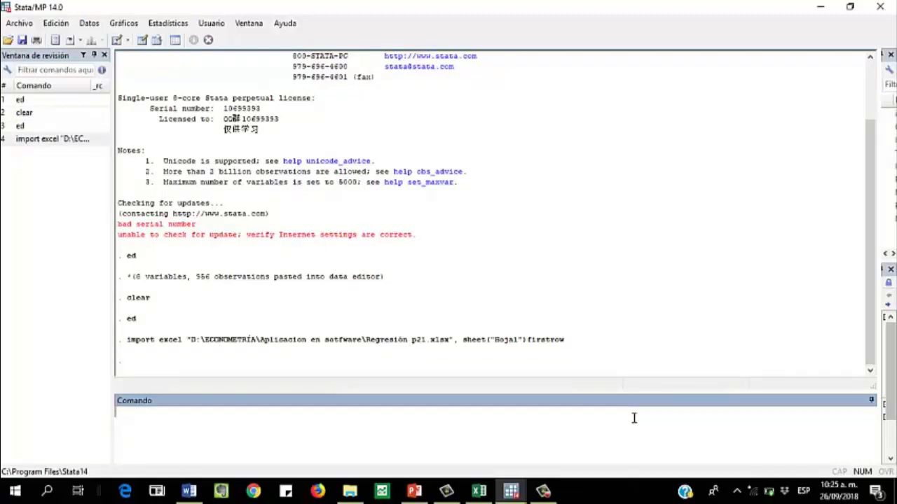
{"action": "type", "text": "ed"}
{"action": "key", "text": "Return"}
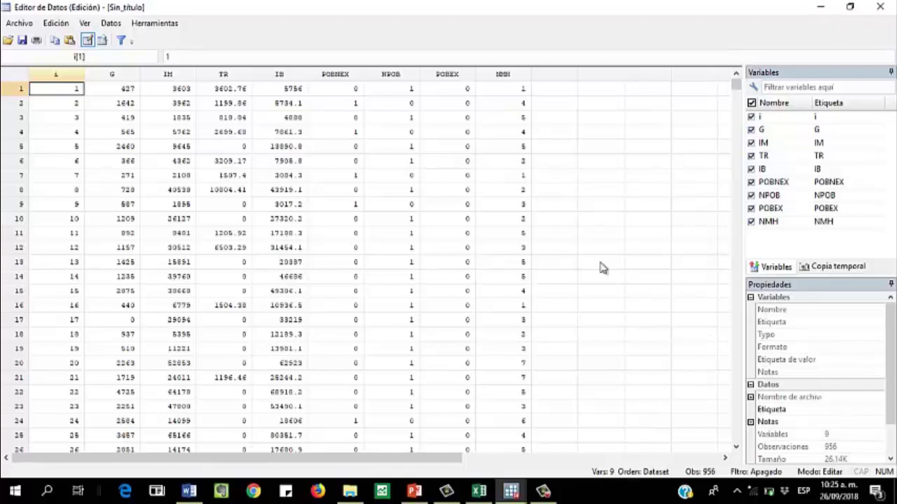
Step: Return to the main window and run ed to view the imported dataset once more
{"action": "mouse_move", "coordinate": [510, 487]}
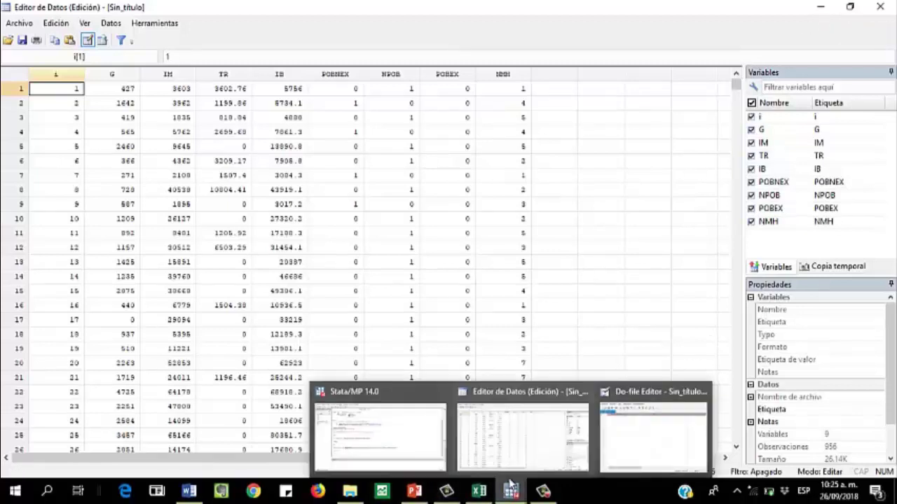
{"action": "left_click", "coordinate": [378, 429]}
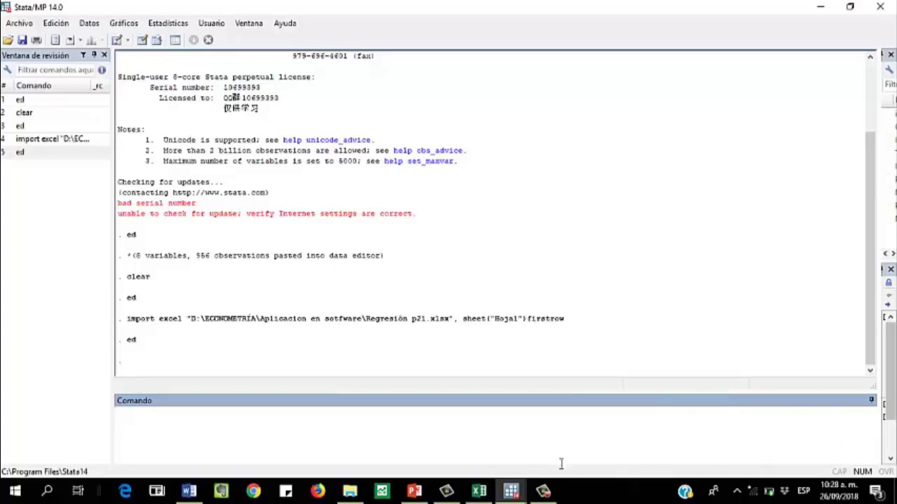
{"action": "type", "text": "ed"}
{"action": "key", "text": "Return"}
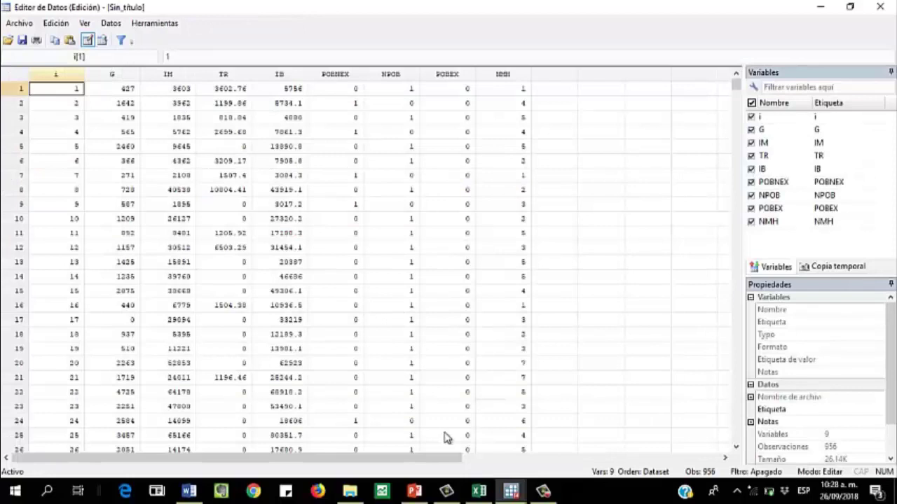
Step: Return to the main window and remove the imported dataset from memory with the clear command
{"action": "mouse_move", "coordinate": [514, 494]}
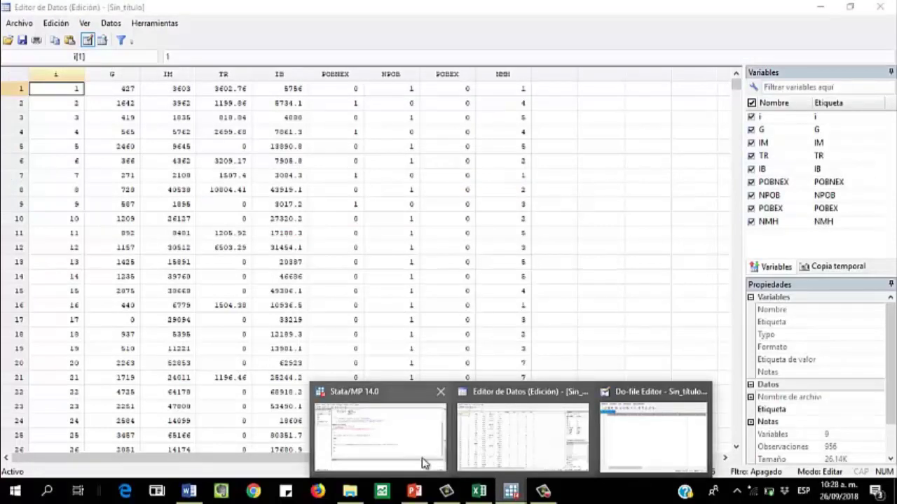
{"action": "left_click", "coordinate": [421, 458]}
{"action": "type", "text": "clear"}
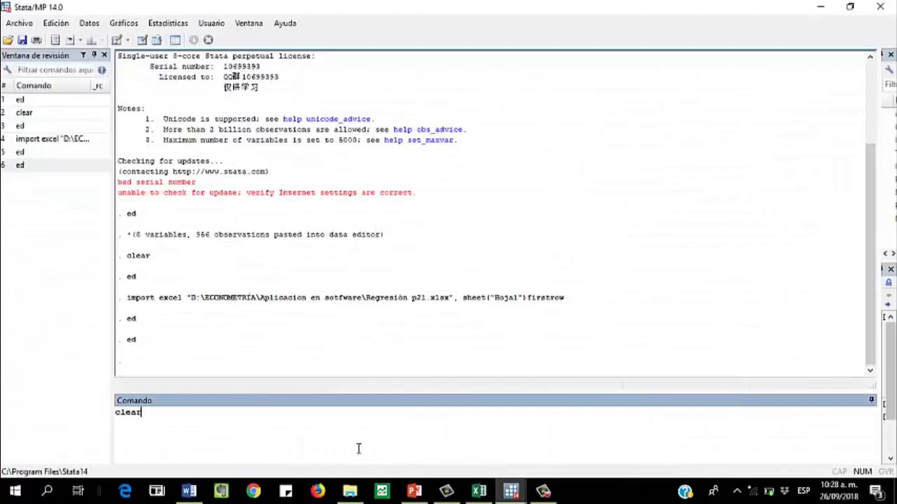
{"action": "key", "text": "Return"}
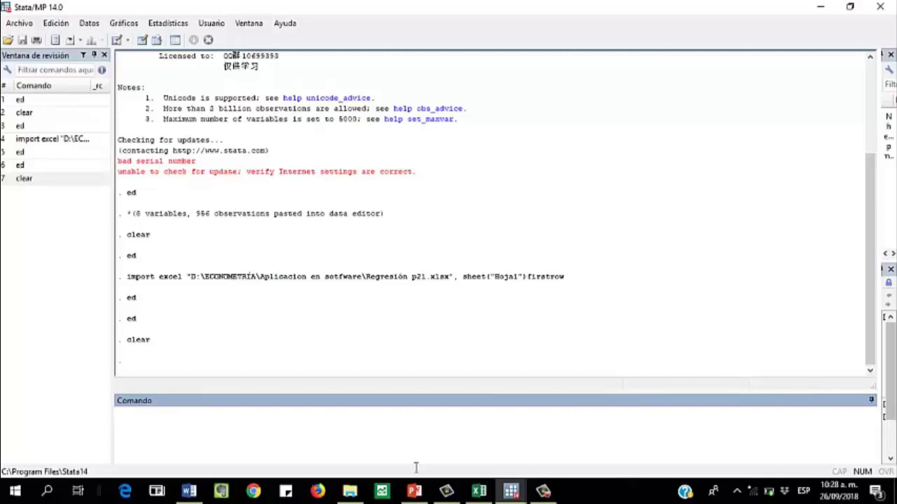
Step: Switch to the empty data editor and open the dataset 2015_500.dta from the Aplicacion en sotfware folder
{"action": "mouse_move", "coordinate": [511, 494]}
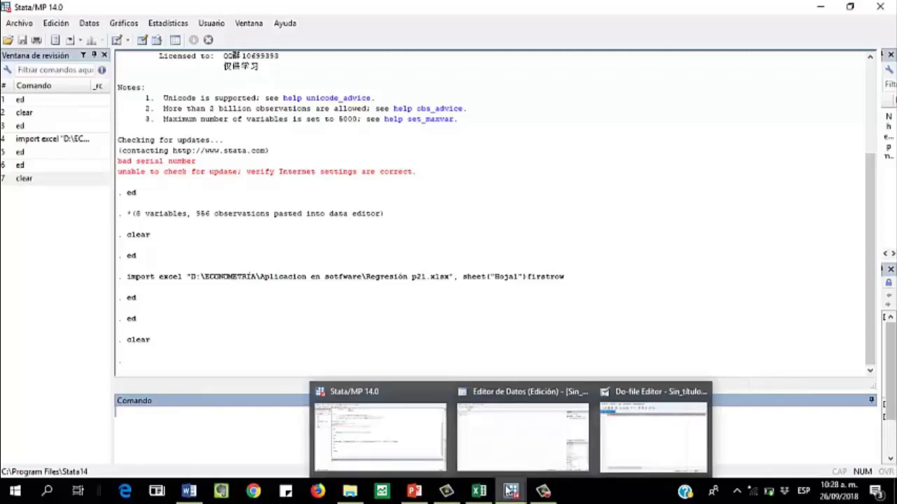
{"action": "left_click", "coordinate": [505, 447]}
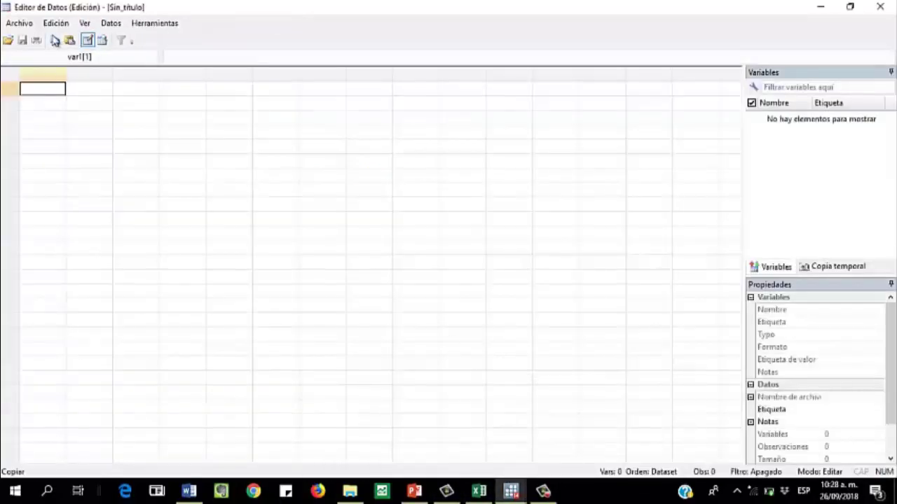
{"action": "left_click", "coordinate": [19, 23]}
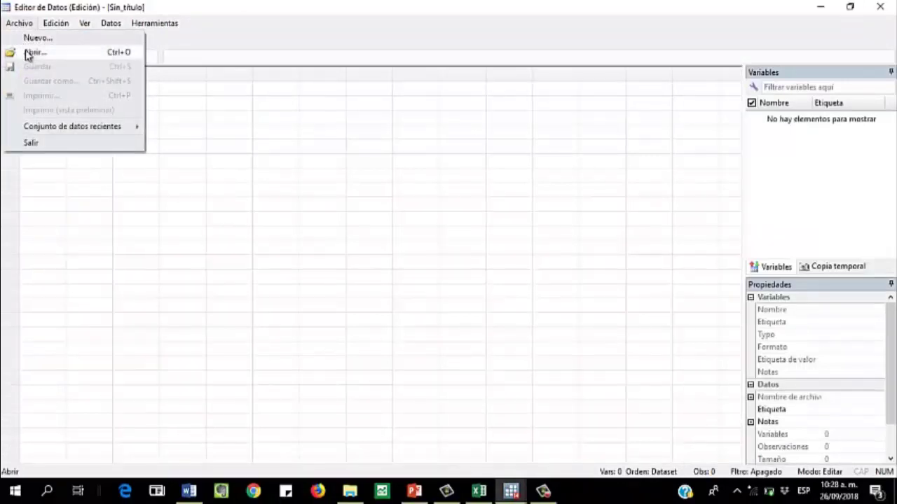
{"action": "left_click", "coordinate": [28, 53]}
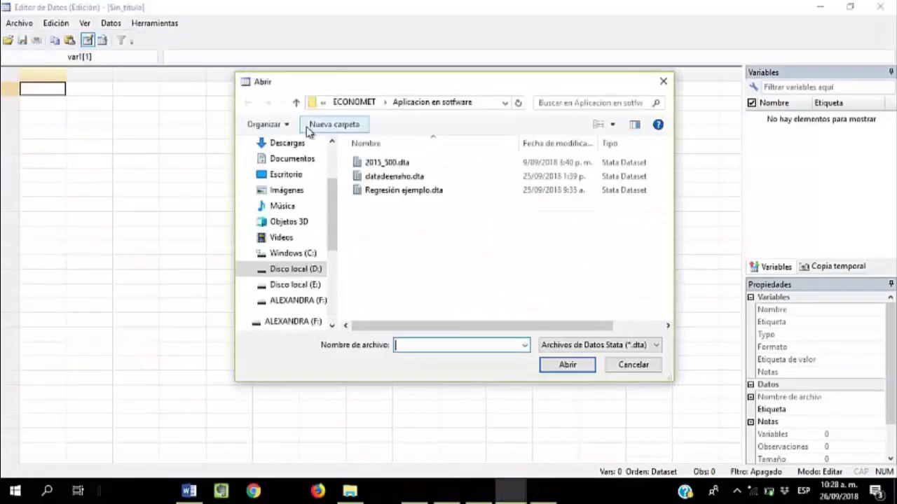
{"action": "left_click", "coordinate": [403, 166]}
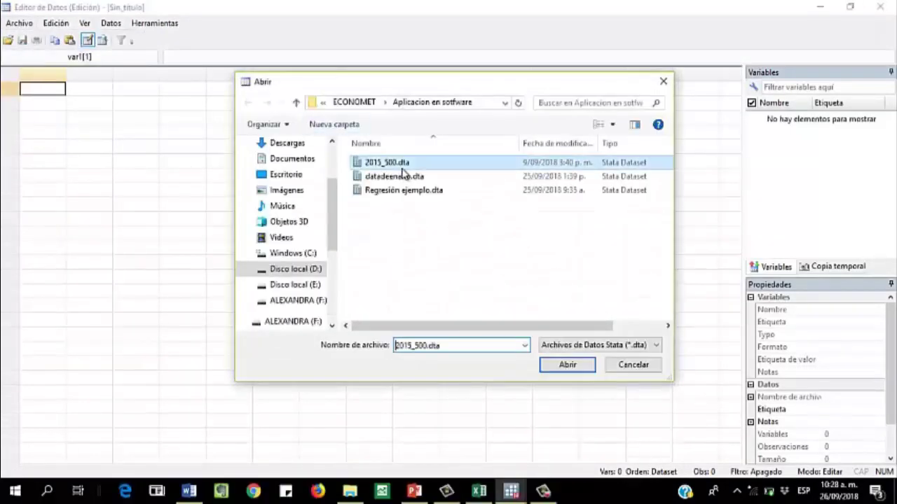
{"action": "left_click", "coordinate": [569, 366]}
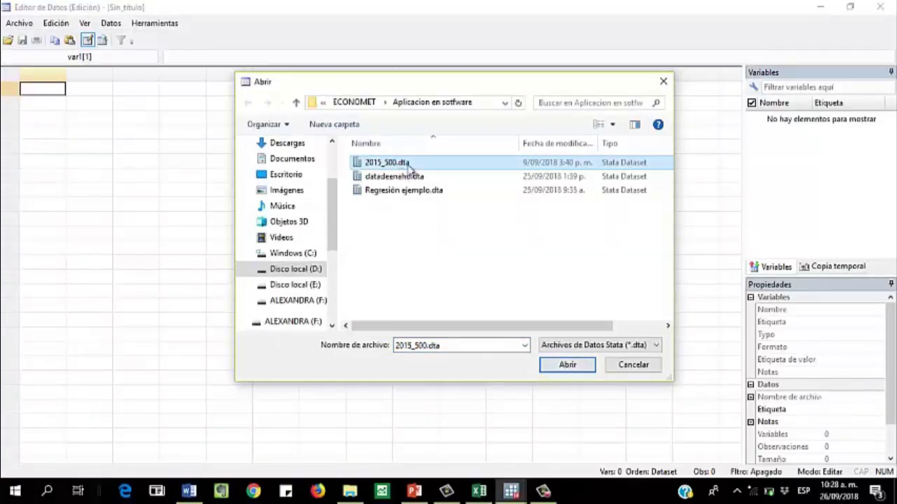
{"action": "left_click", "coordinate": [575, 375]}
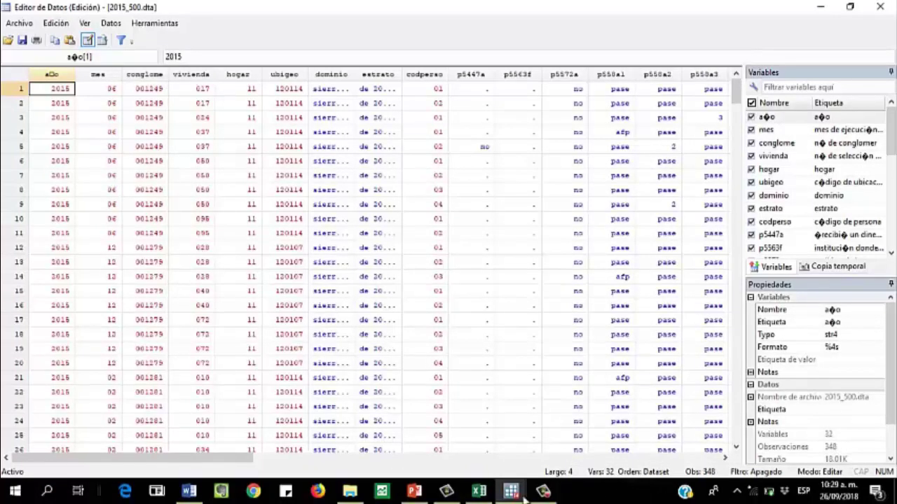
Step: Return to the main window, run describe on the opened dataset and show the complete variable list
{"action": "mouse_move", "coordinate": [518, 494]}
{"action": "left_click", "coordinate": [358, 437]}
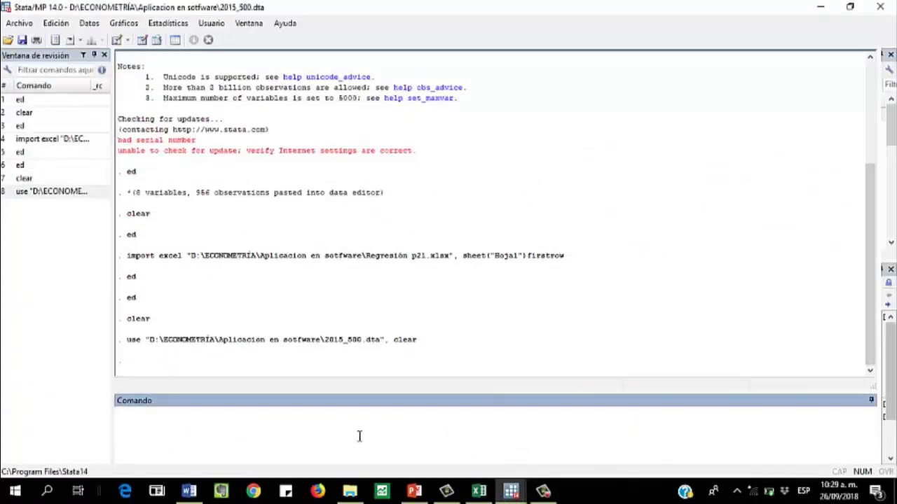
{"action": "type", "text": "describe"}
{"action": "key", "text": "Return"}
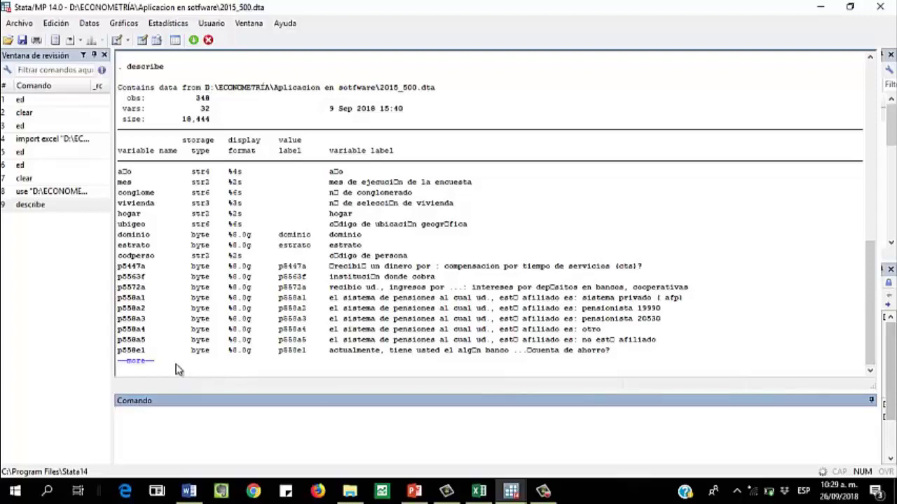
{"action": "left_click", "coordinate": [140, 364]}
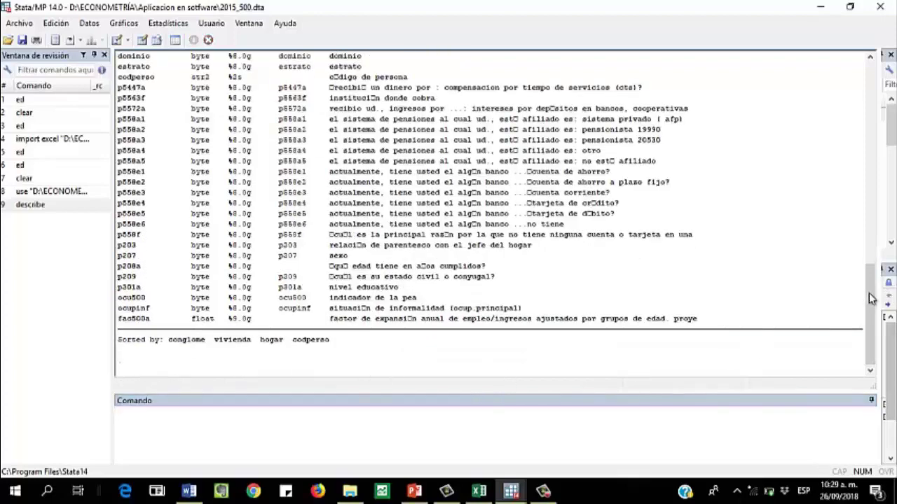
{"action": "left_click_drag", "start_coordinate": [872, 297], "coordinate": [872, 265]}
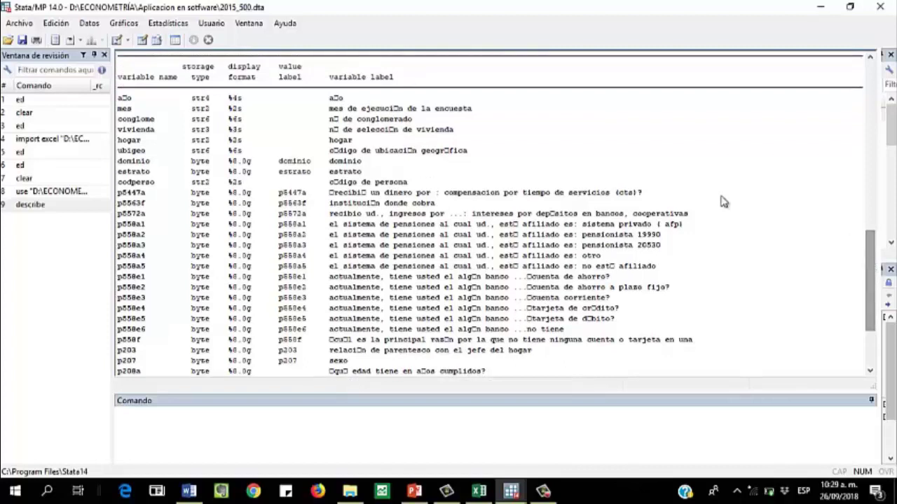
Step: Run the compress command on the 2015_500.dta dataset
{"action": "left_click", "coordinate": [828, 423]}
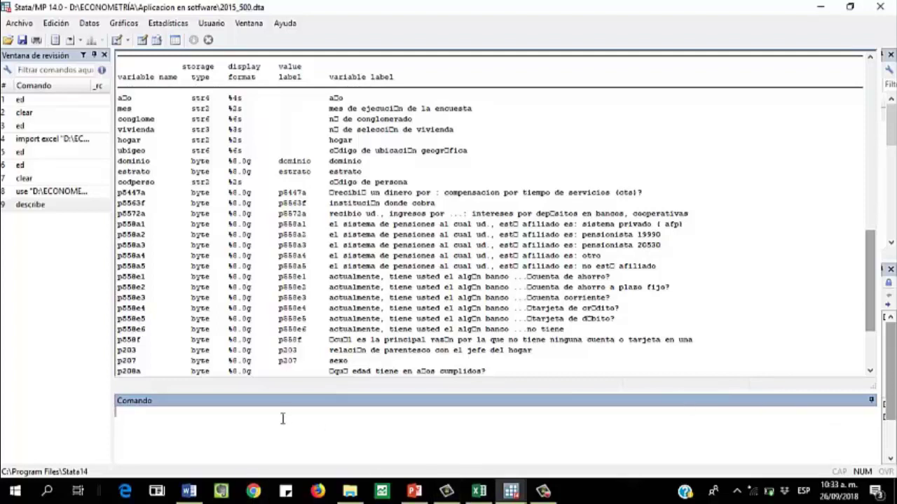
{"action": "type", "text": "compress"}
{"action": "key", "text": "Return"}
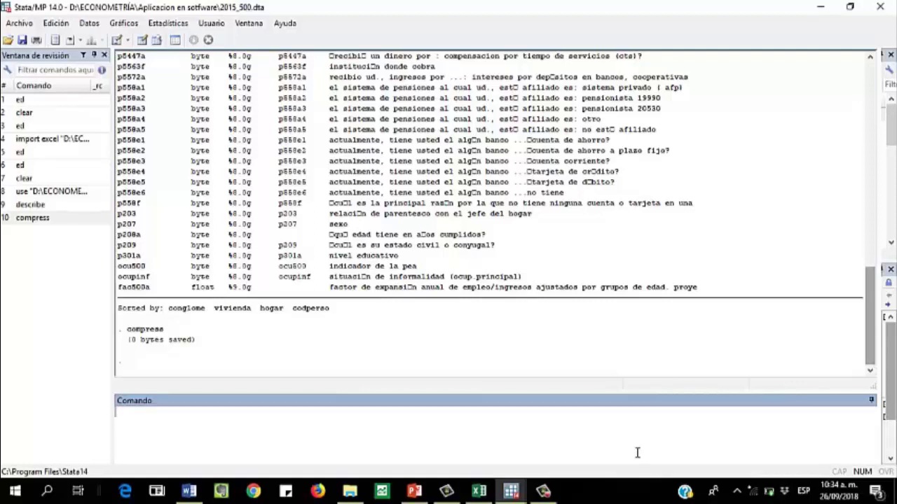
Step: Run format hogar to query the display format of the hogar variable
{"action": "type", "text": "format"}
{"action": "left_click_drag", "start_coordinate": [871, 298], "coordinate": [872, 277]}
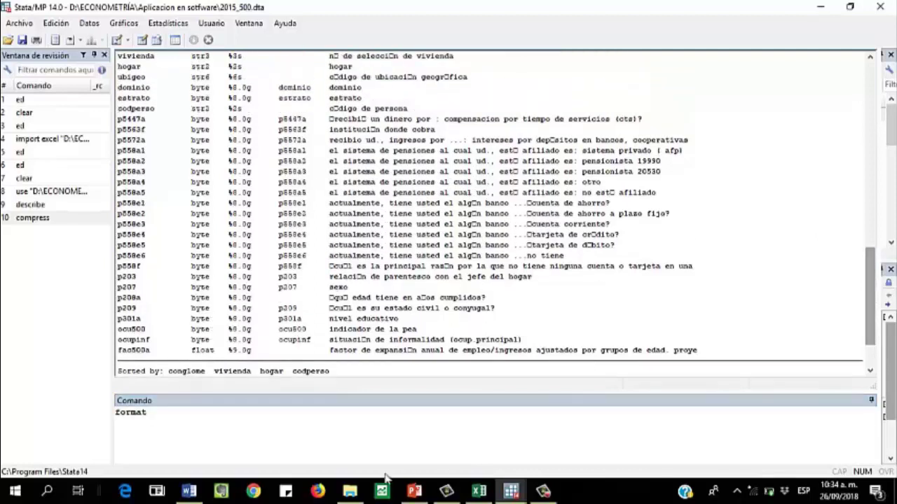
{"action": "left_click", "coordinate": [335, 418]}
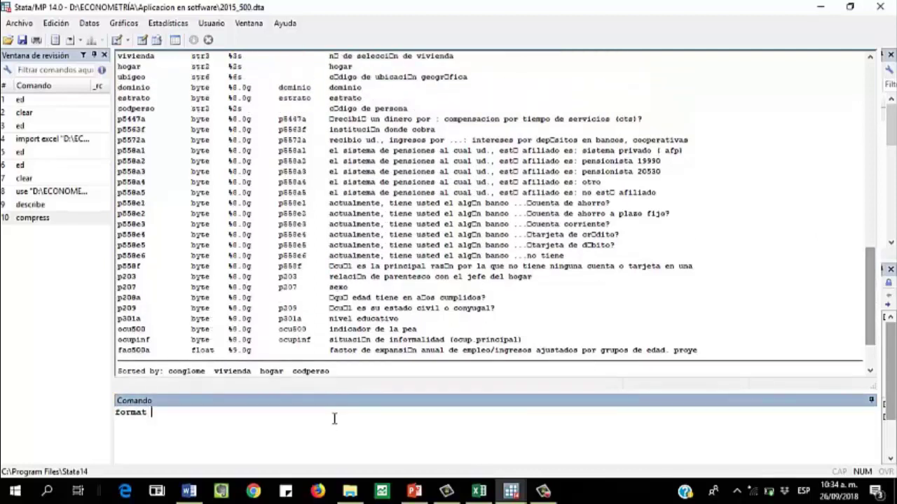
{"action": "type", "text": "hogar"}
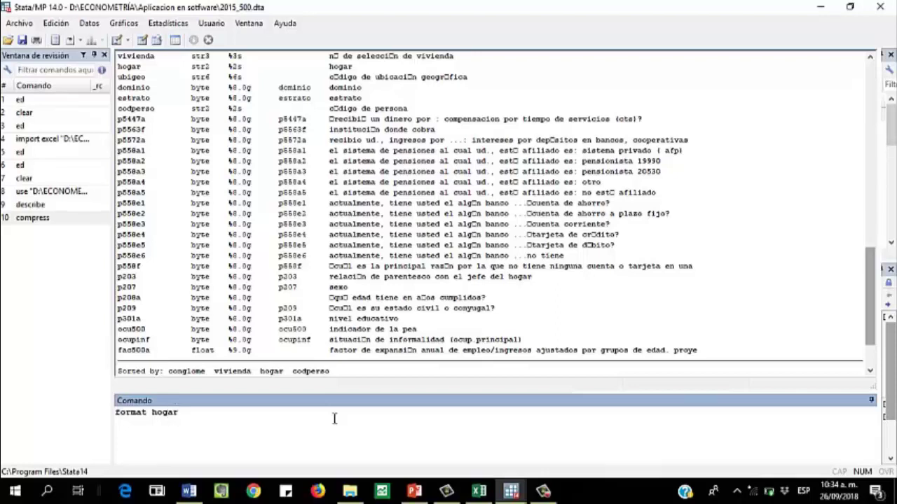
{"action": "key", "text": "Return"}
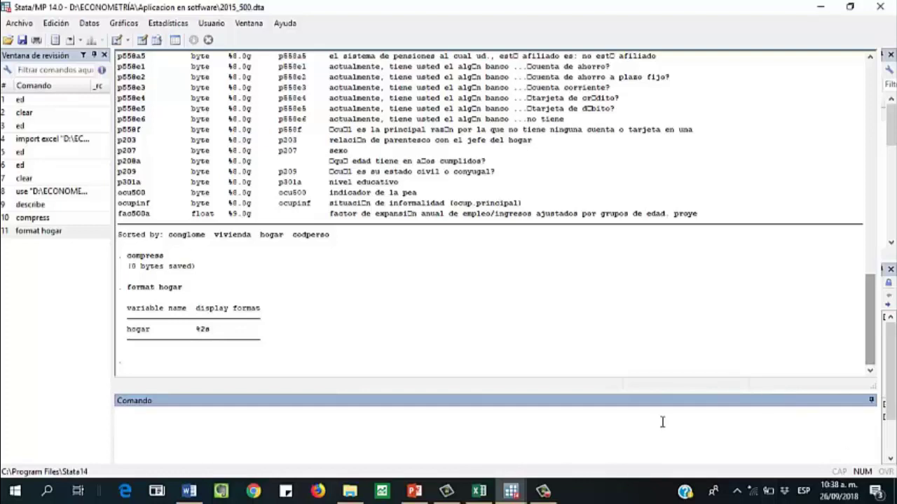
{"action": "left_click", "coordinate": [543, 491]}
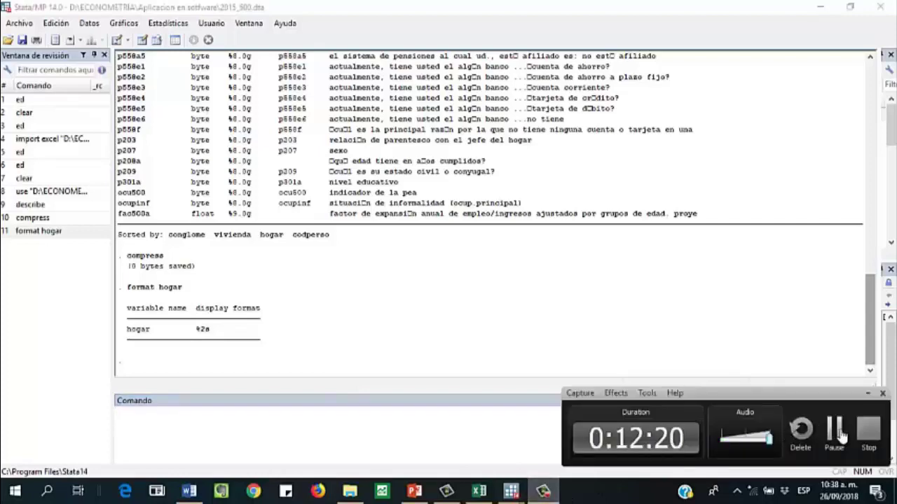
{"action": "left_click", "coordinate": [841, 434]}
{"action": "left_click_drag", "start_coordinate": [873, 342], "coordinate": [867, 271]}
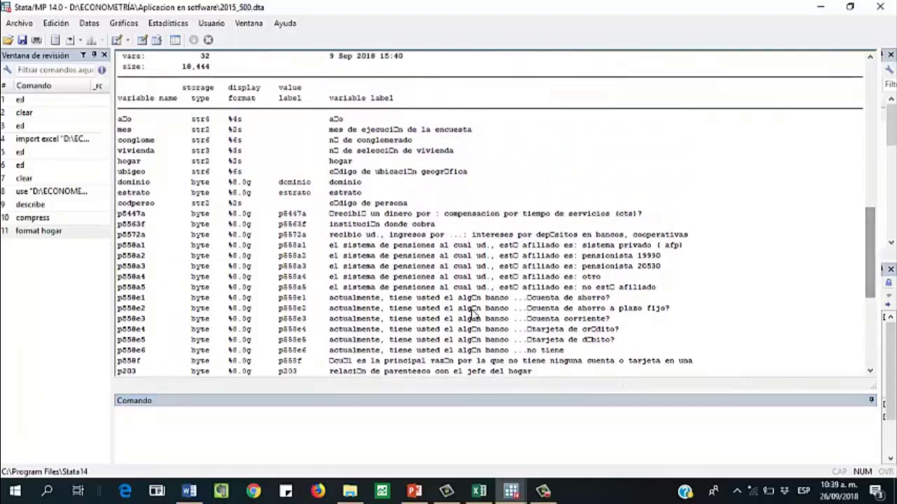
{"action": "left_click", "coordinate": [543, 491]}
{"action": "left_click", "coordinate": [831, 427]}
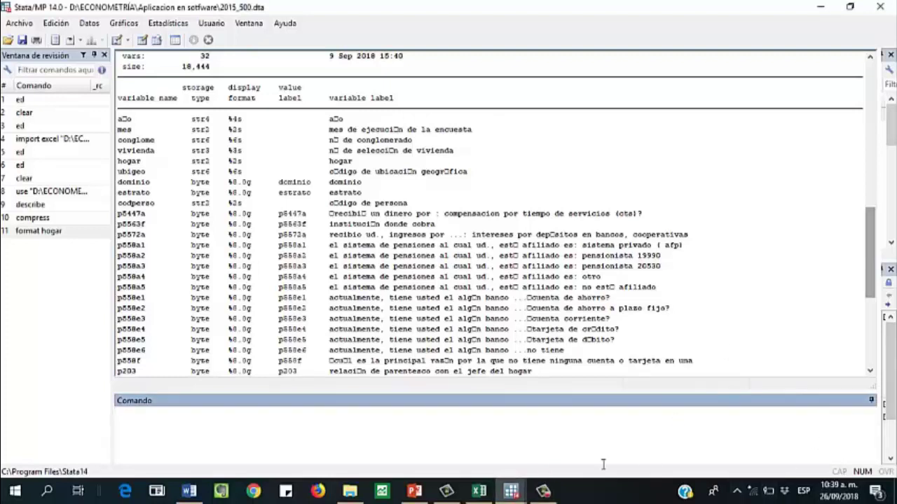
Step: Rename the variable p207 to genero with the rename command
{"action": "type", "text": "rename"}
{"action": "scroll", "coordinate": [843, 427], "scroll_direction": "down", "scroll_amount": 2}
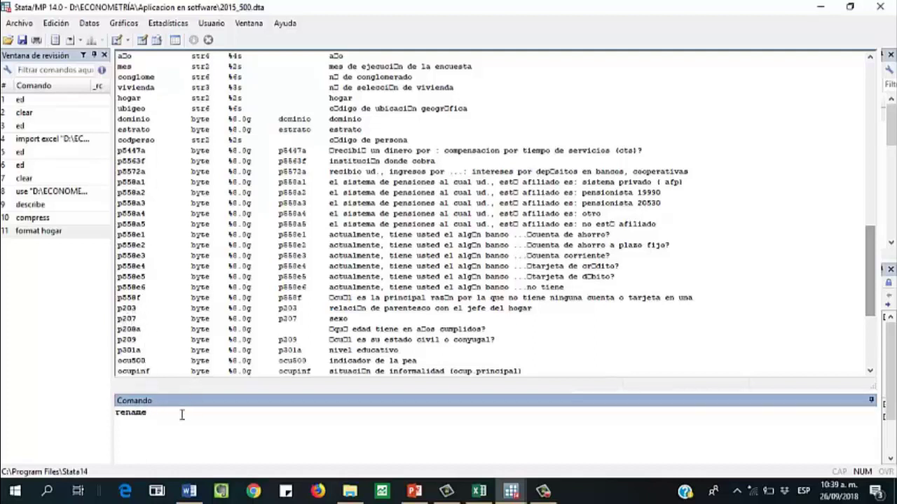
{"action": "type", "text": "p207 genero"}
{"action": "key", "text": "Return"}
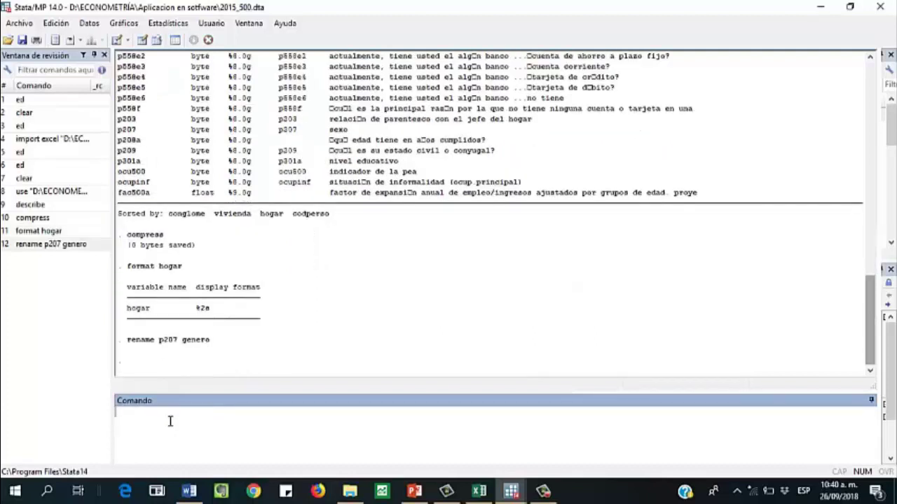
Step: Run ed and inspect the renamed genero column in the data editor
{"action": "type", "text": "ed"}
{"action": "key", "text": "Return"}
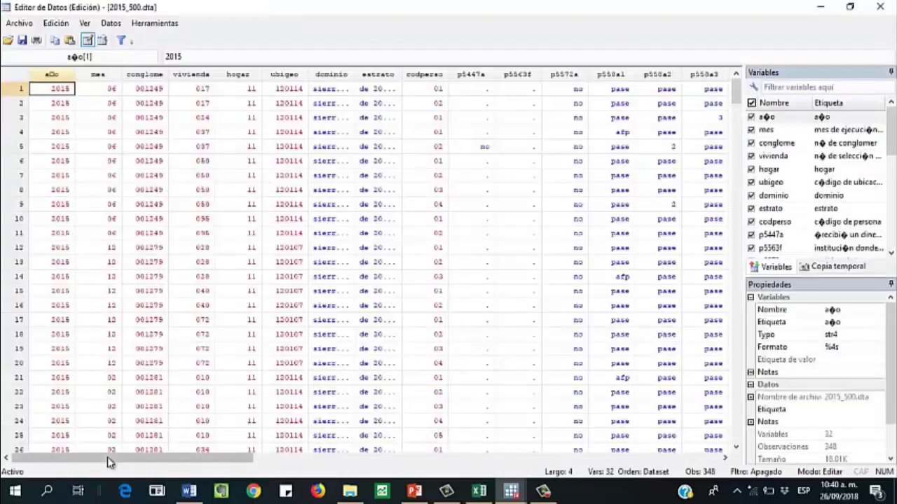
{"action": "left_click_drag", "start_coordinate": [109, 462], "coordinate": [334, 478]}
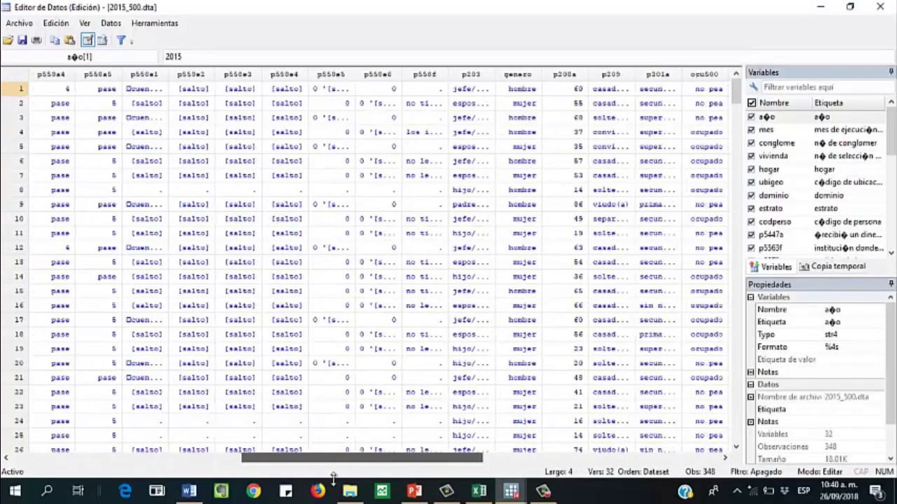
{"action": "left_click", "coordinate": [512, 78]}
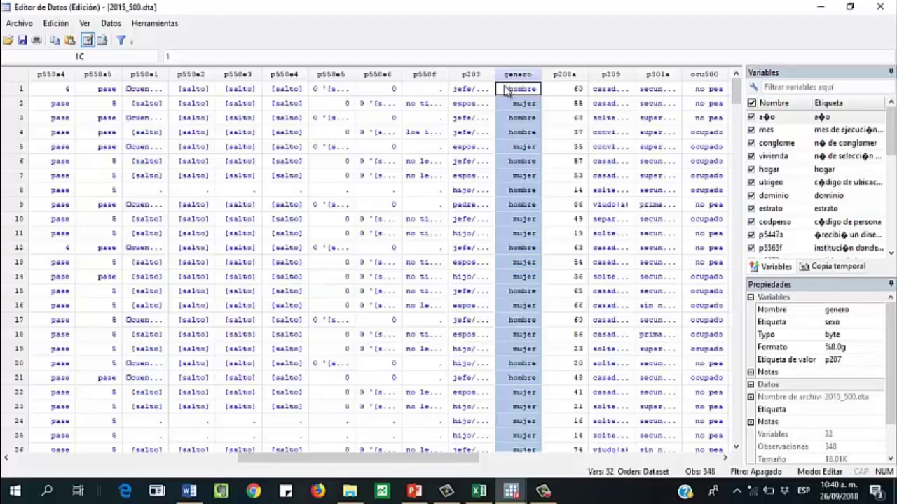
Step: Back in the main window, set the working directory to "D:\ECONOMETRÍA\Aplicacion en sotfware" with cd and save the dataset as data500.dta
{"action": "mouse_move", "coordinate": [515, 492]}
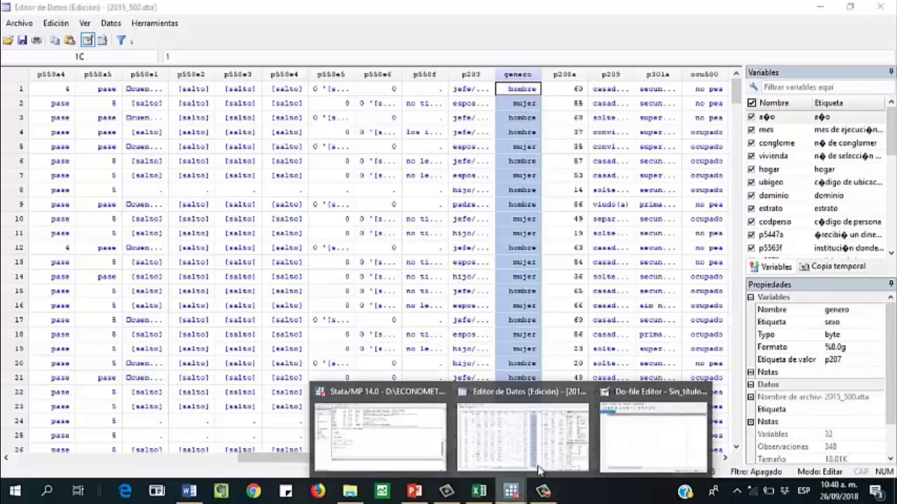
{"action": "left_click", "coordinate": [350, 449]}
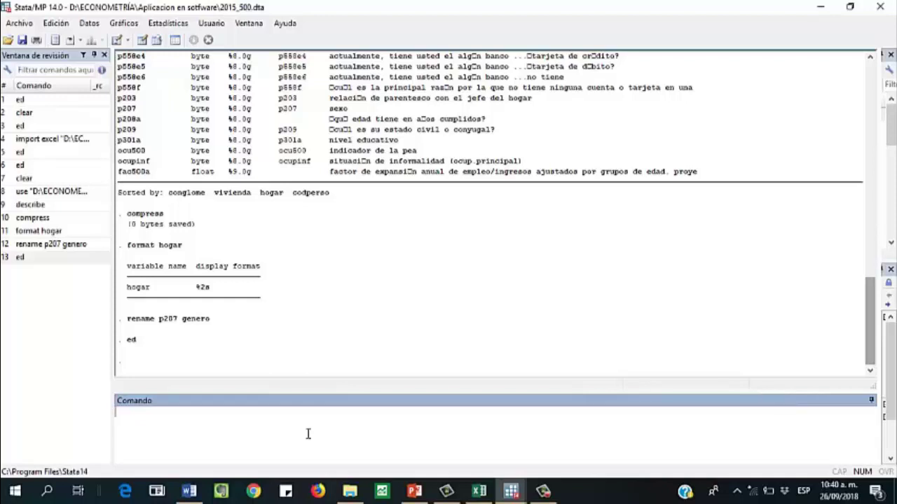
{"action": "type", "text": "cd"}
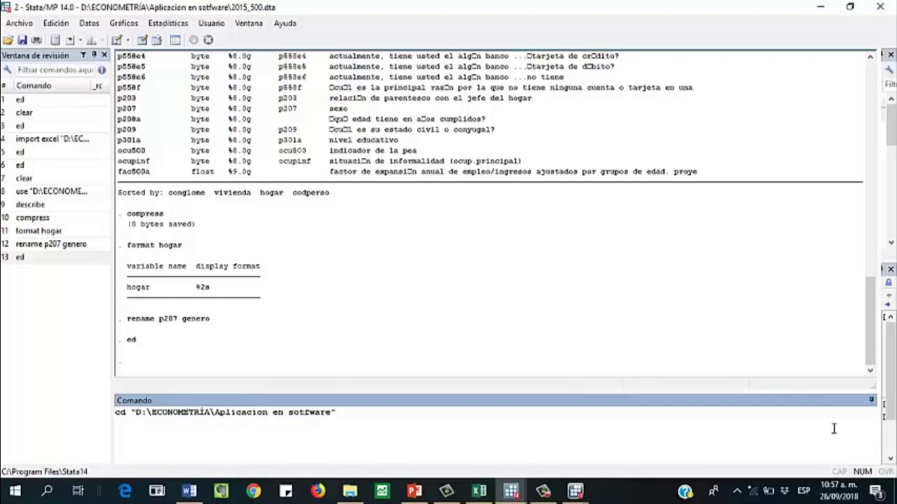
{"action": "key", "text": "Return"}
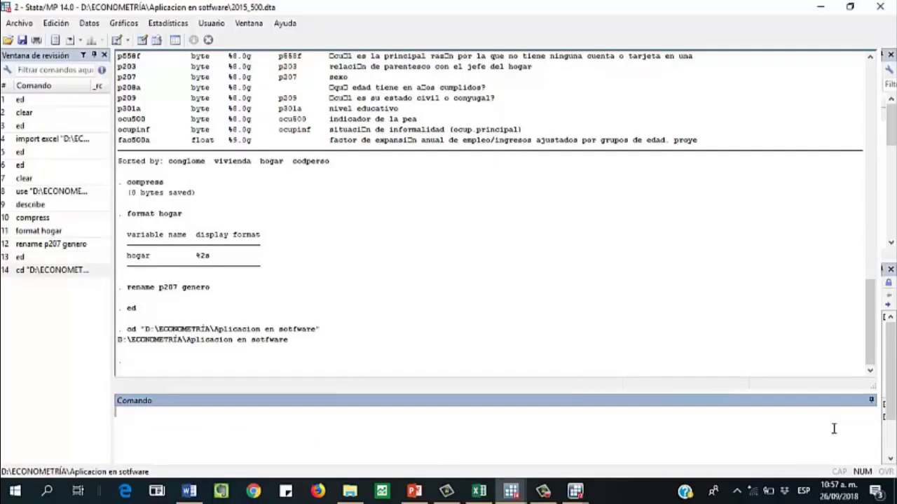
{"action": "type", "text": "save data500.dta"}
{"action": "key", "text": "Return"}
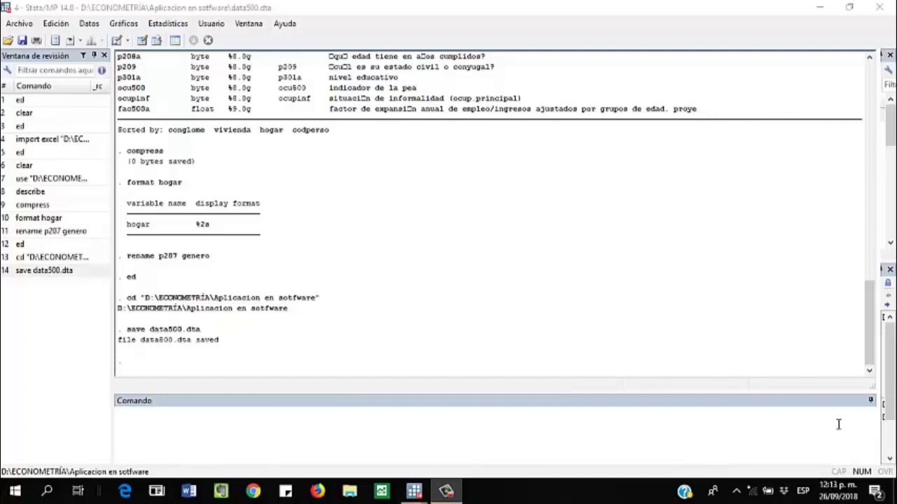
Step: Create a new variable edad with the value 0 using the command generate edad=0
{"action": "left_click", "coordinate": [499, 440]}
{"action": "type", "text": "gen"}
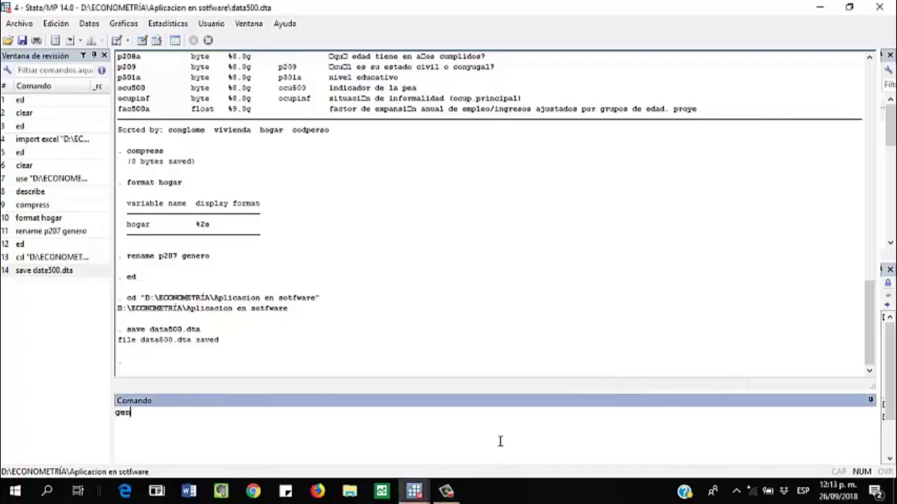
{"action": "type", "text": "erate edad0"}
{"action": "key", "text": "BackSpace"}
{"action": "type", "text": "=0"}
{"action": "key", "text": "Return"}
Step: Set edad to 1 for people older than 40 with replace edad=1 if p208a>40
{"action": "type", "text": "repl"}
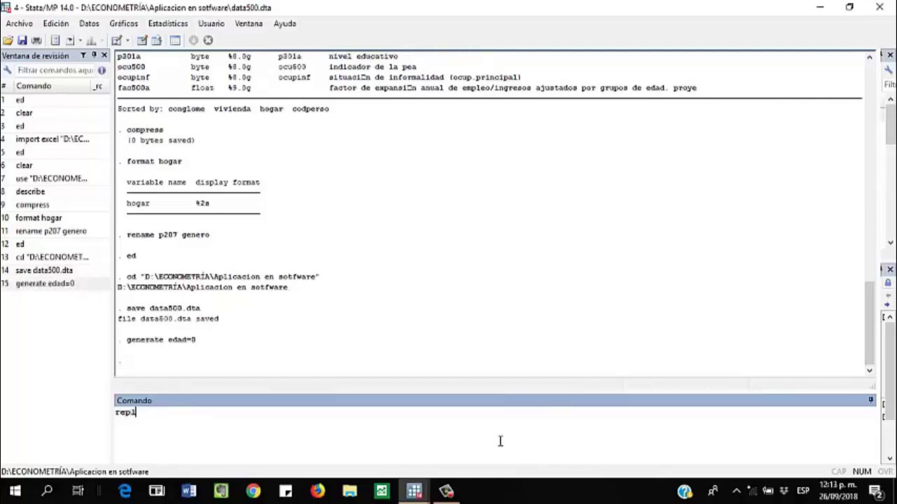
{"action": "type", "text": "ace edad=1 if p208a"}
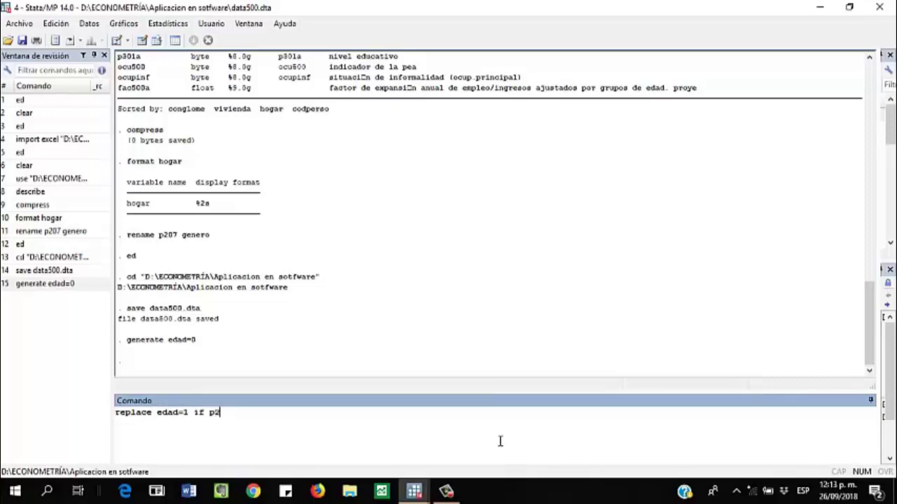
{"action": "key", "text": "BackSpace"}
{"action": "key", "text": "BackSpace"}
{"action": "type", "text": "8a>40"}
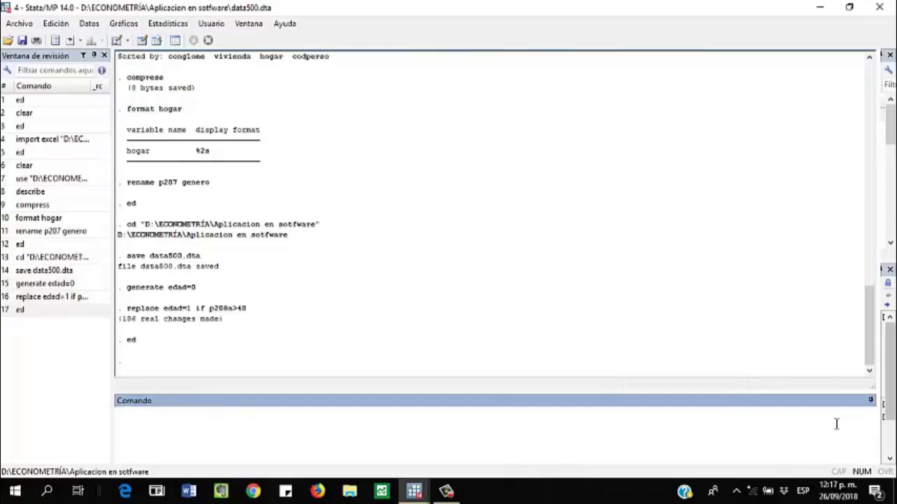
Step: Run ed and inspect the values of the new edad column in the data editor
{"action": "type", "text": "ed"}
{"action": "key", "text": "Return"}
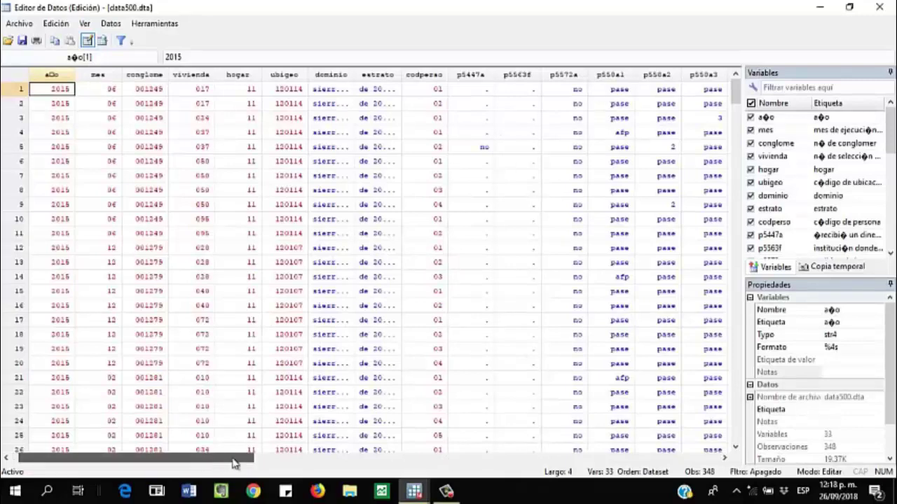
{"action": "left_click_drag", "start_coordinate": [231, 457], "coordinate": [588, 473]}
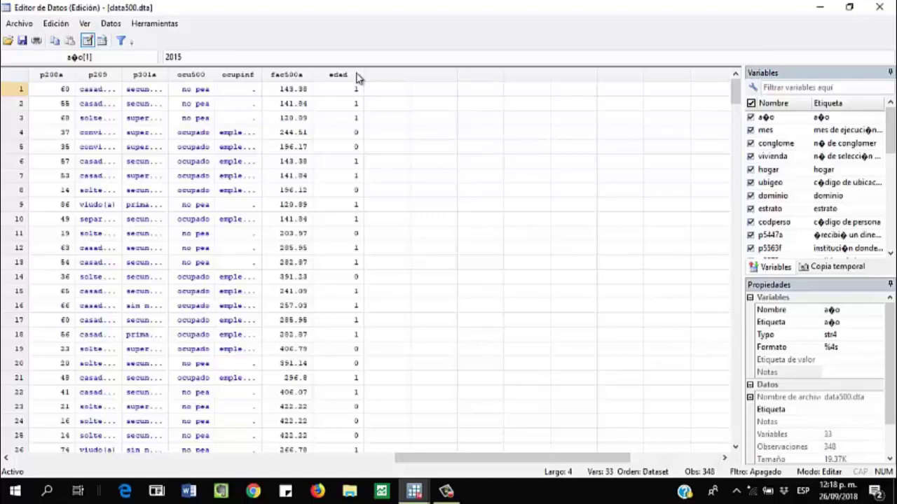
Step: Back in the main window, create the text variable sexo from genero's labels with decode genero, generate(sexo)
{"action": "left_click", "coordinate": [421, 490]}
{"action": "left_click", "coordinate": [405, 424]}
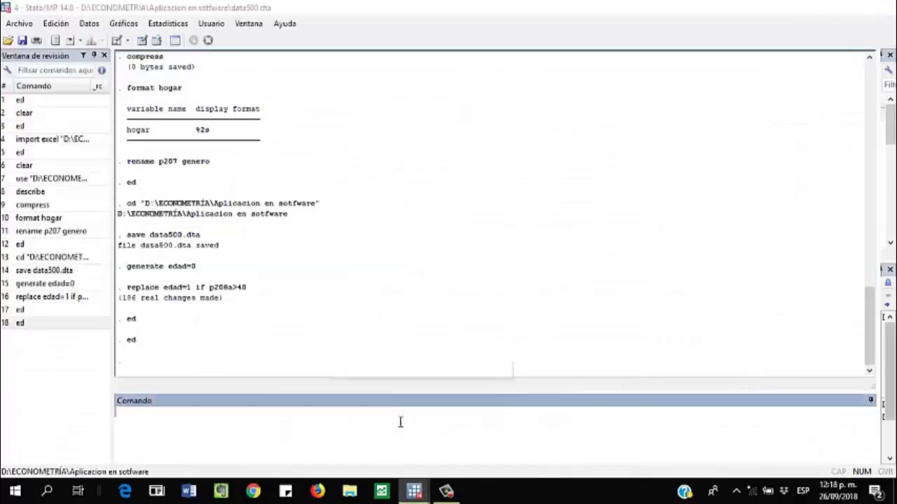
{"action": "type", "text": "e"}
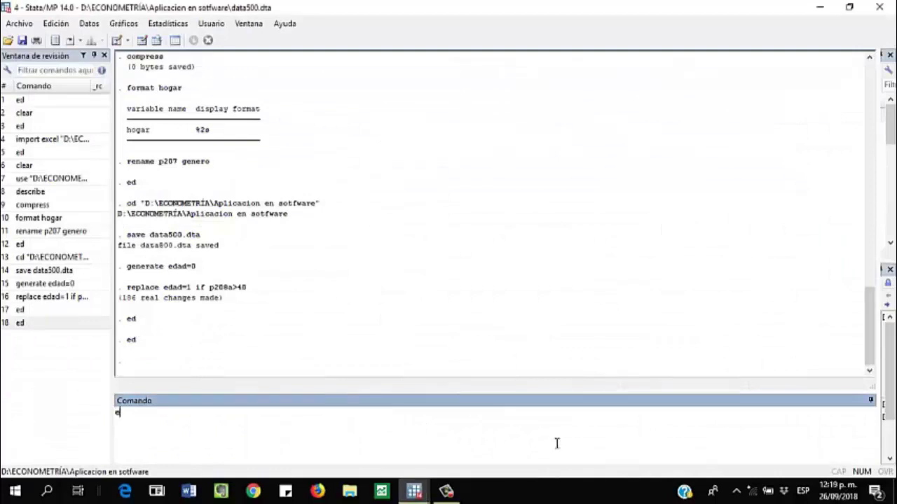
{"action": "type", "text": "ecode"}
{"action": "type", "text": "gene"}
{"action": "key", "text": "BackSpace"}
{"action": "key", "text": "BackSpace"}
{"action": "type", "text": "nero"}
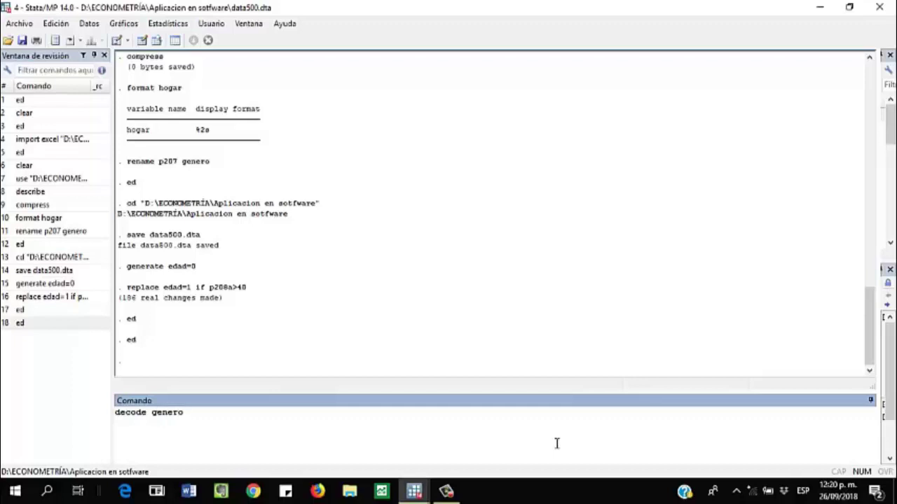
{"action": "key", "text": "BackSpace"}
{"action": "type", "text": ", generate(sexo)"}
{"action": "key", "text": "Return"}
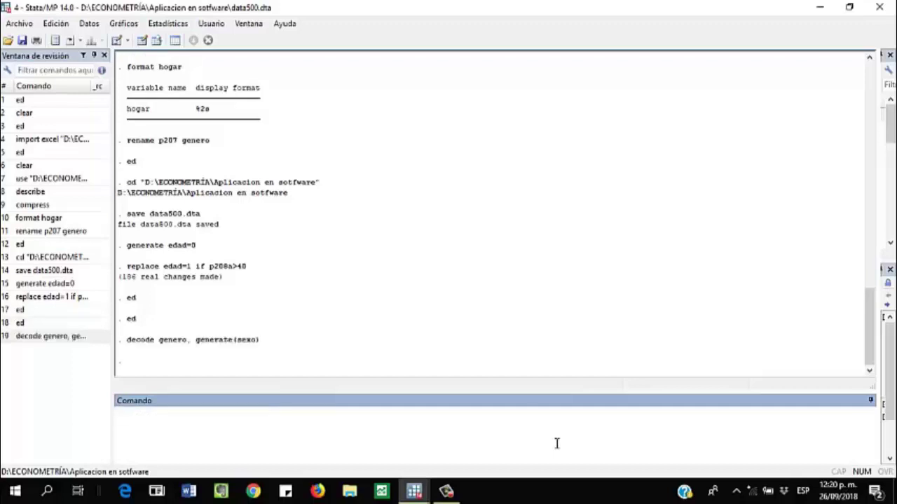
Step: Run ed and inspect the new sexo column at the end of the data editor
{"action": "type", "text": "ed"}
{"action": "key", "text": "Return"}
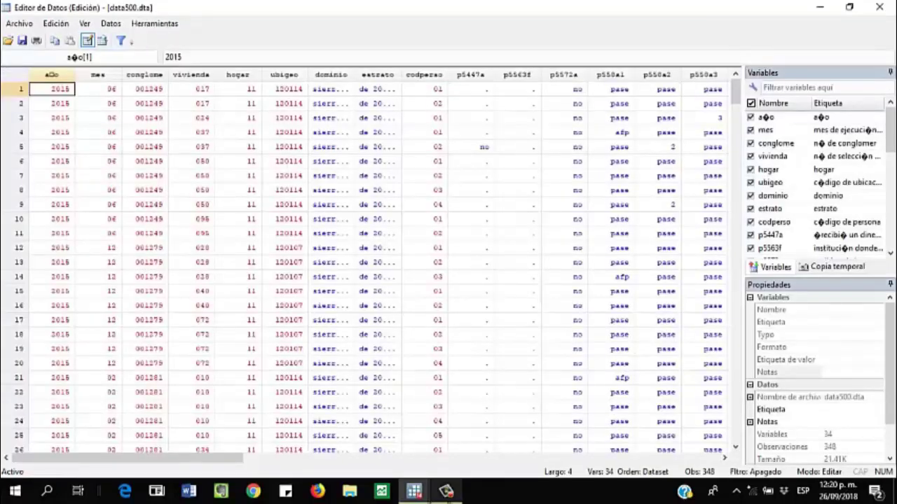
{"action": "left_click_drag", "start_coordinate": [228, 459], "coordinate": [547, 464]}
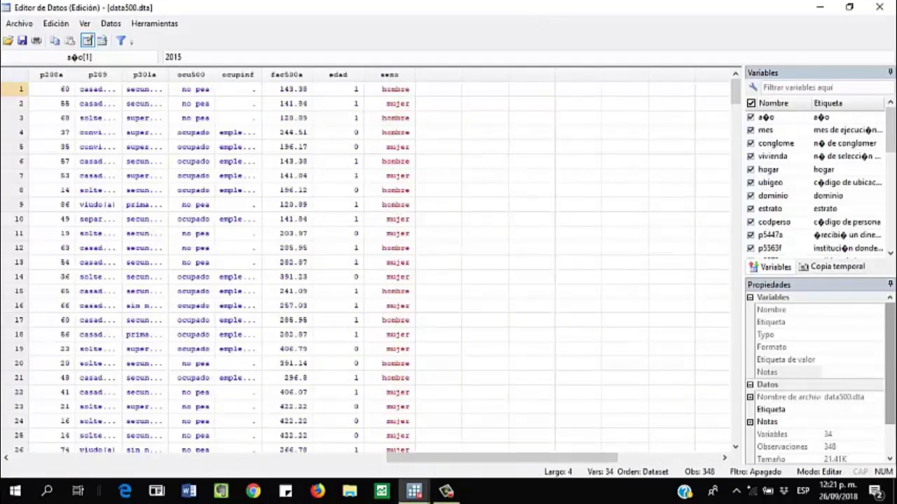
Step: Back in the main window, describe ocu500 and change its variable label with label variable ocu500 pea
{"action": "mouse_move", "coordinate": [414, 491]}
{"action": "left_click", "coordinate": [346, 453]}
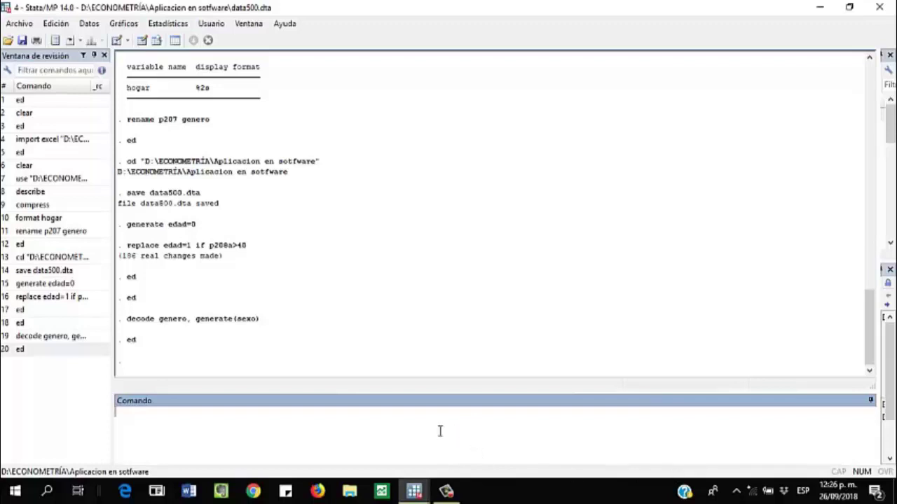
{"action": "type", "text": "describe ocu500"}
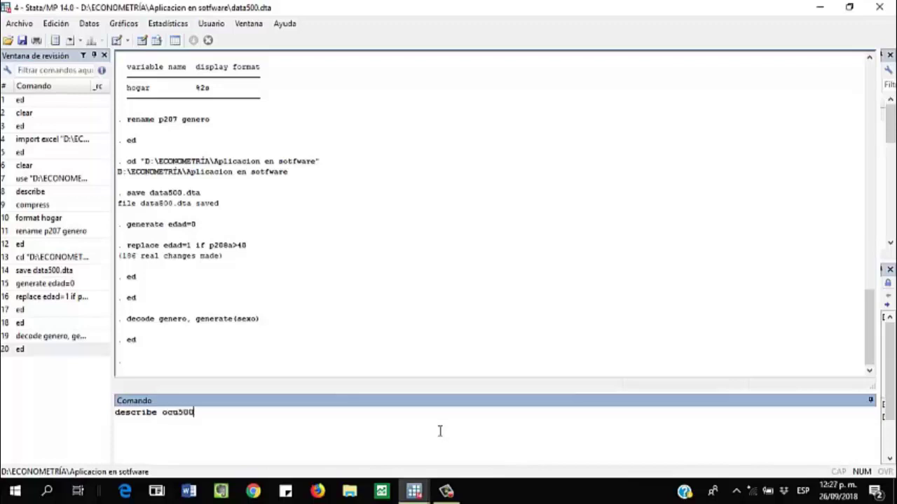
{"action": "key", "text": "Return"}
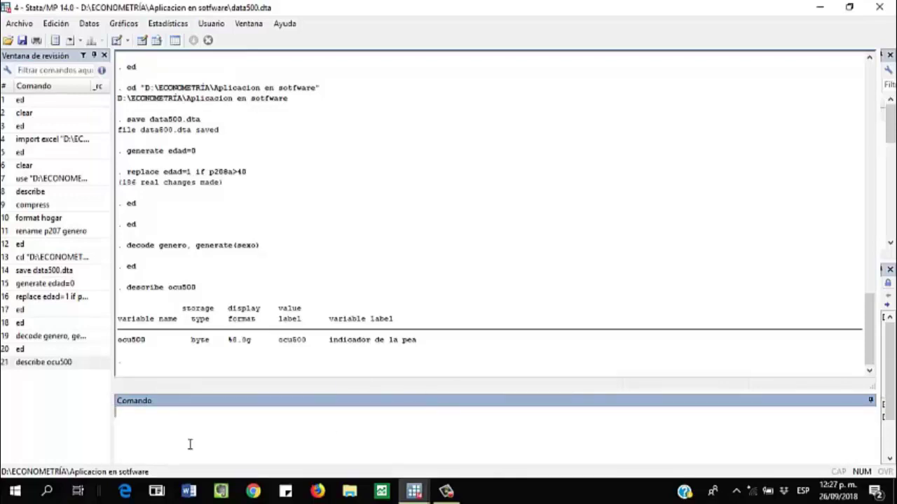
{"action": "type", "text": "label variable oc"}
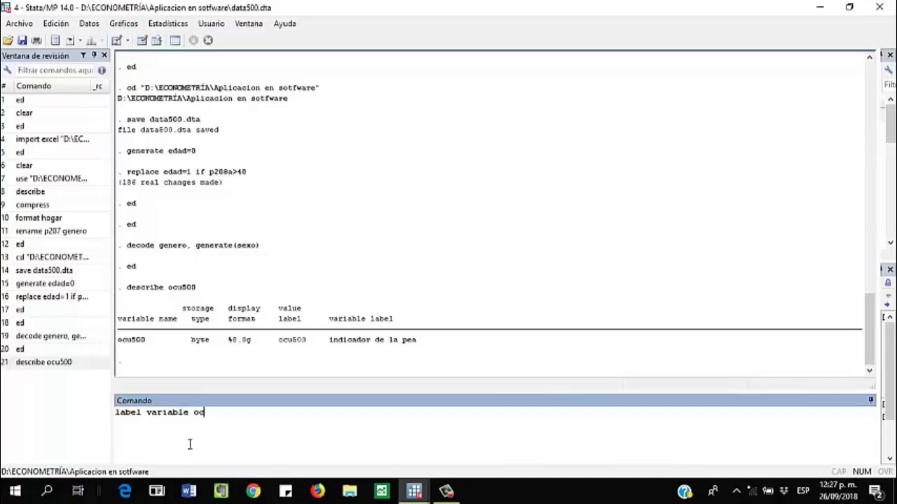
{"action": "type", "text": "u500 pea"}
{"action": "key", "text": "Return"}
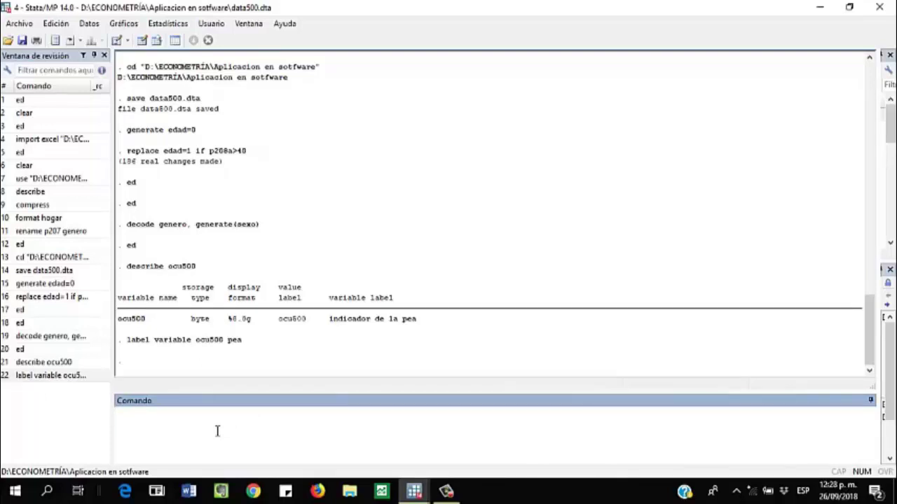
Step: Label the dataset with the command label data "empleo e ingresos"
{"action": "type", "text": "label data \"emplea"}
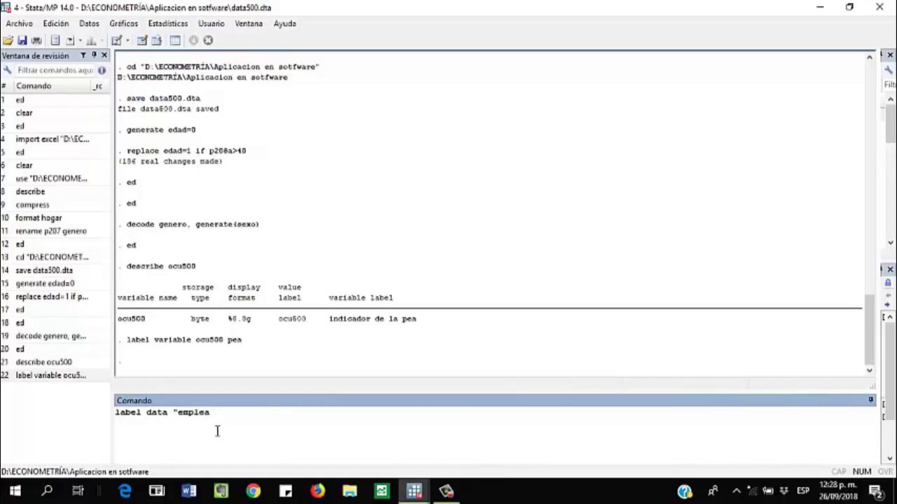
{"action": "key", "text": "BackSpace"}
{"action": "type", "text": "o e ingresos\""}
{"action": "key", "text": "Return"}
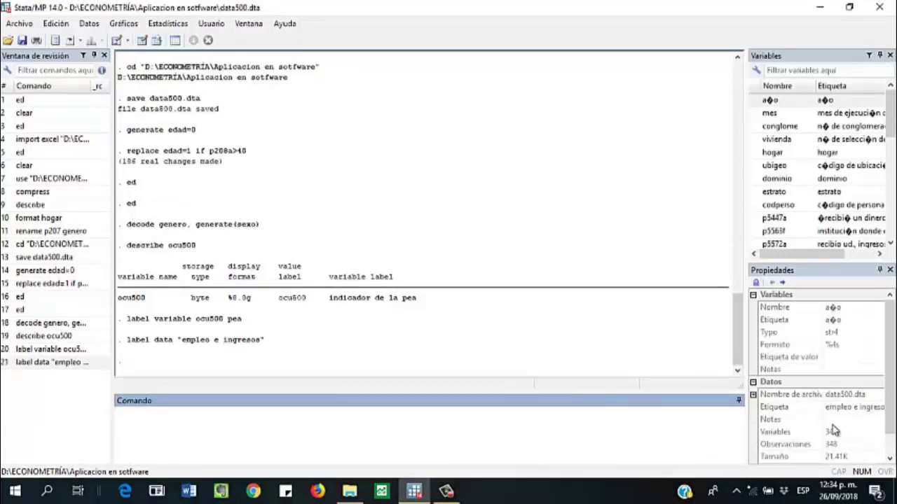
Step: Define the value label genero with the command label define genero 1"mujer" 2"hombre"
{"action": "type", "text": "label define gen"}
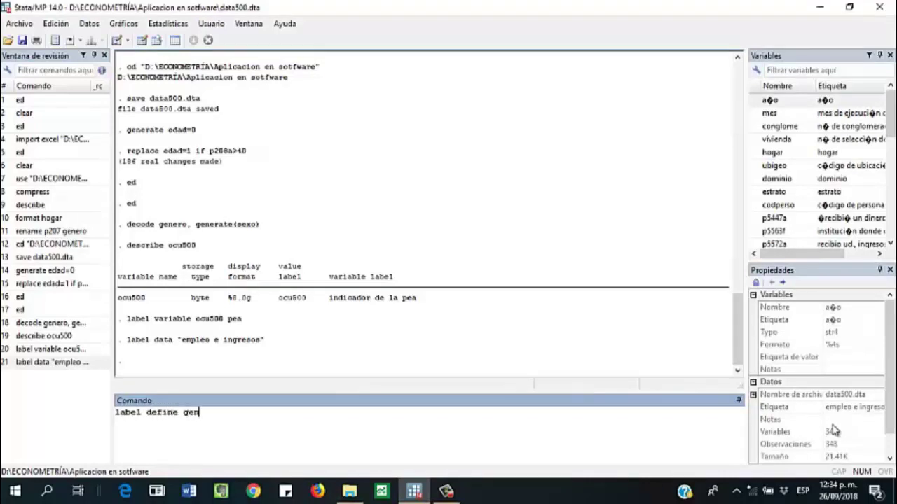
{"action": "type", "text": "ero 1\"mujer\" 2\"ho"}
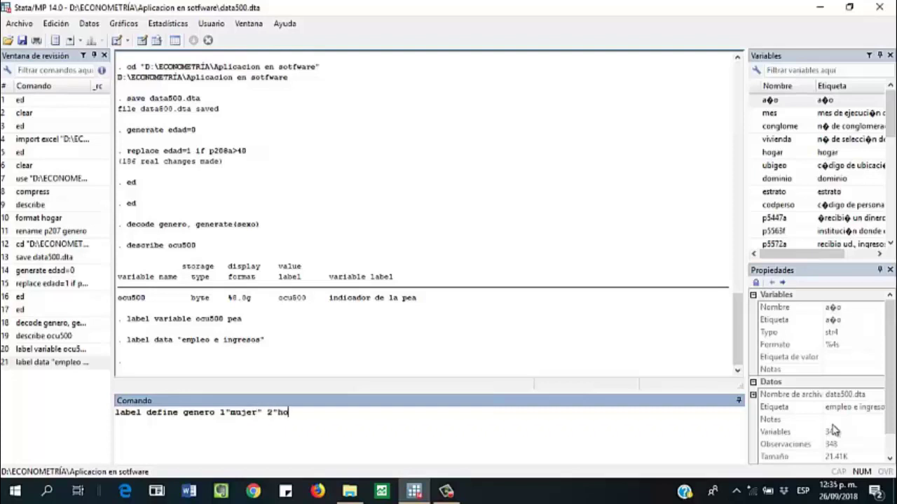
{"action": "type", "text": "mbrew"}
{"action": "key", "text": "BackSpace"}
{"action": "type", "text": "\""}
{"action": "key", "text": "Return"}
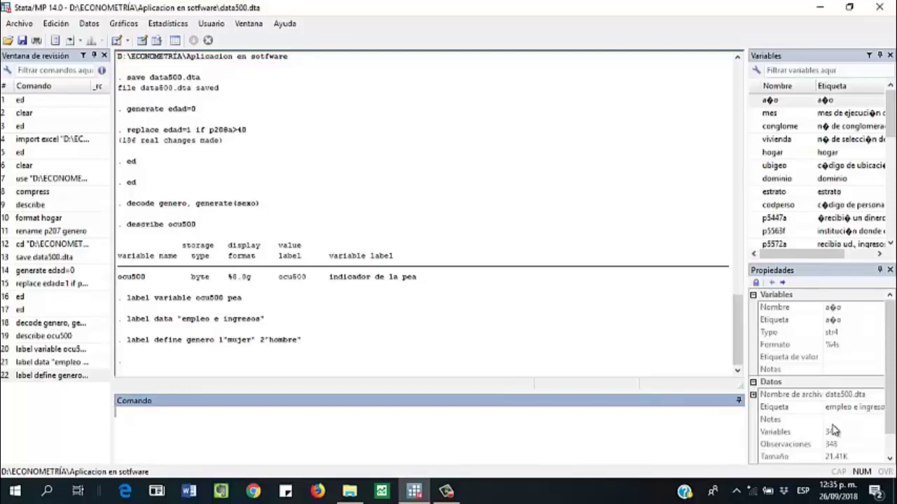
Step: Assign the value label to the variable genero with label values genero genero
{"action": "type", "text": "label values gener"}
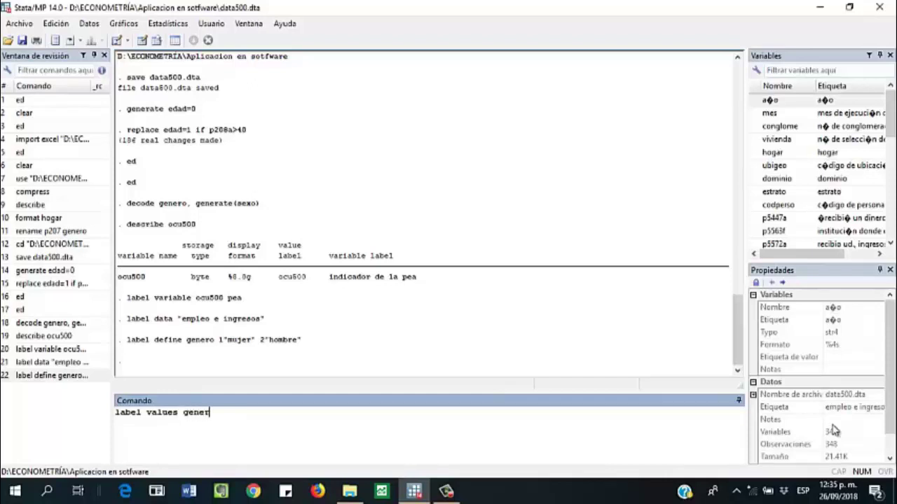
{"action": "type", "text": "o ge"}
{"action": "key", "text": "BackSpace"}
{"action": "type", "text": "enero"}
{"action": "key", "text": "Return"}
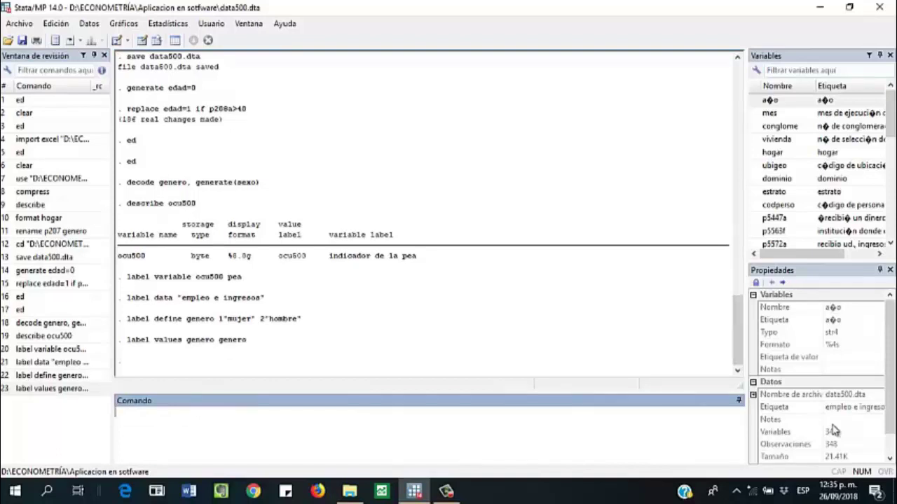
Step: Remove the genero value label with the command label drop genero
{"action": "type", "text": "label drop"}
{"action": "type", "text": "gener"}
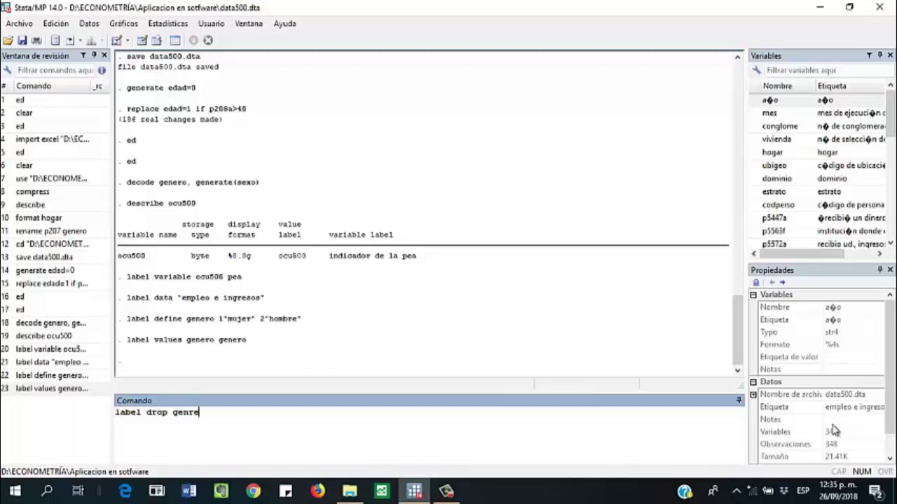
{"action": "type", "text": "o"}
{"action": "key", "text": "Return"}
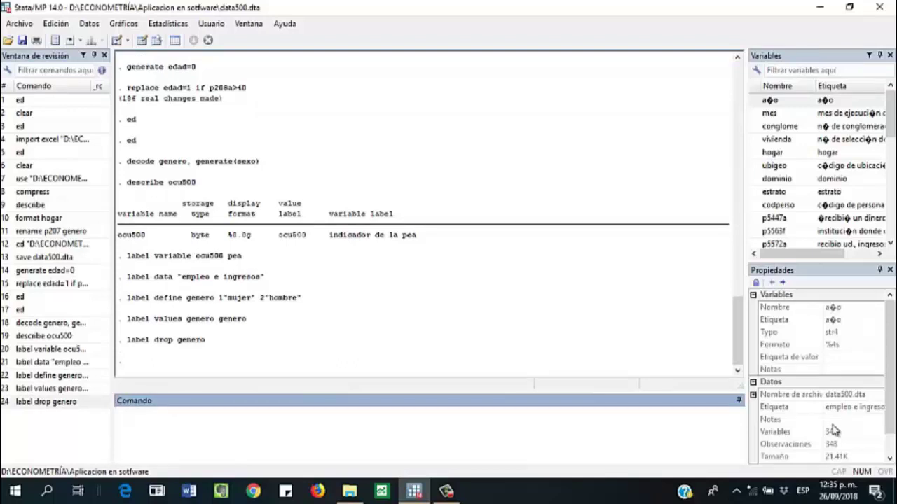
Step: Run labelbook and page through the definitions of all value labels to the end of the output
{"action": "type", "text": "labelbook"}
{"action": "key", "text": "Return"}
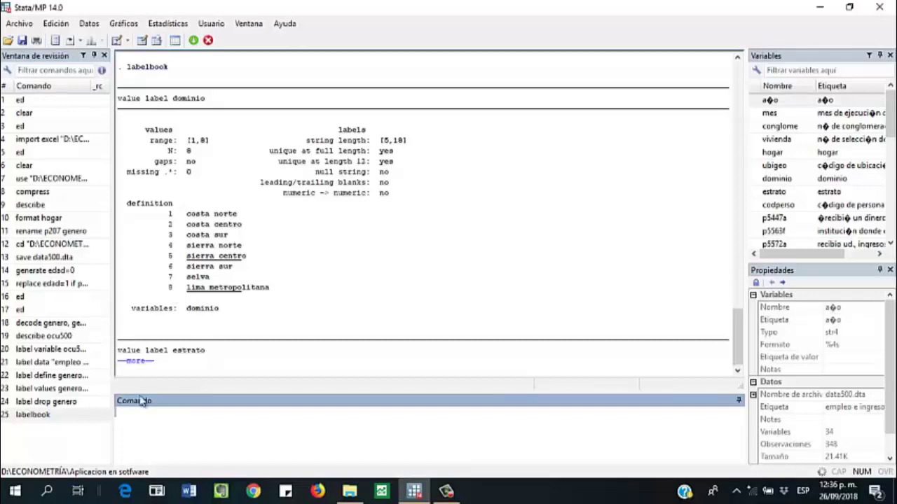
{"action": "left_click", "coordinate": [137, 361]}
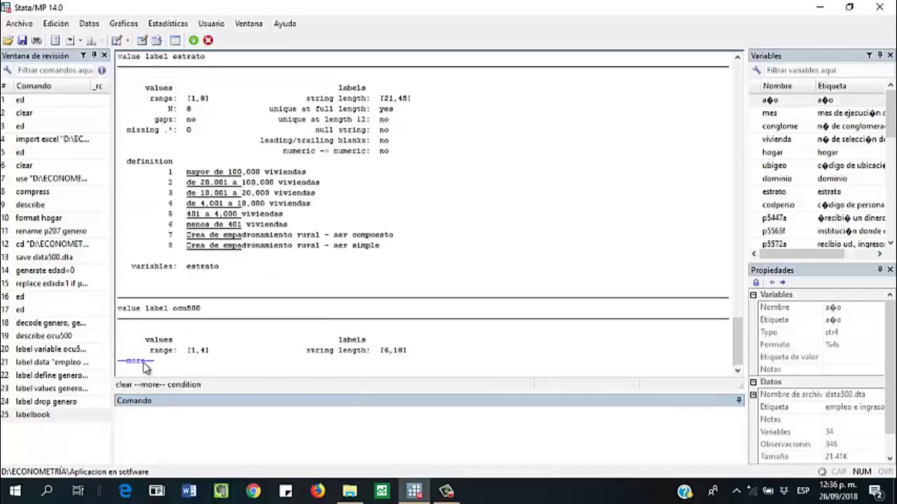
{"action": "left_click", "coordinate": [144, 365]}
{"action": "left_click", "coordinate": [144, 365]}
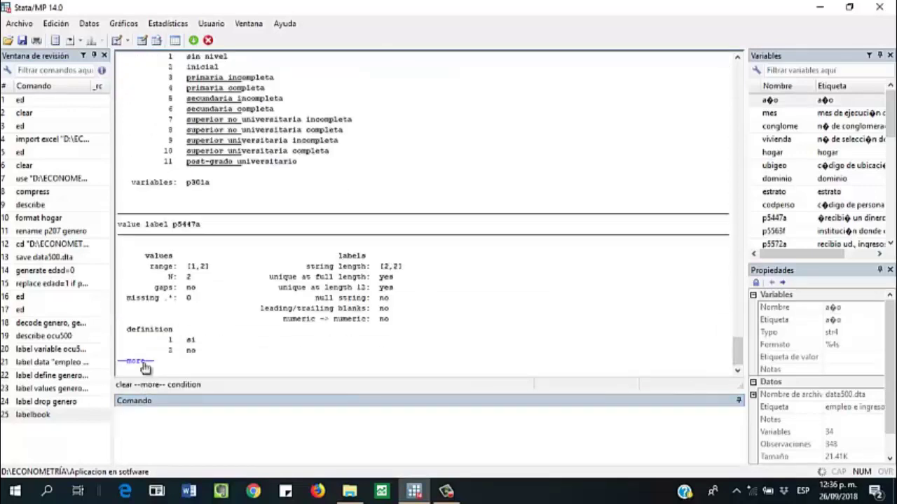
{"action": "left_click", "coordinate": [144, 365]}
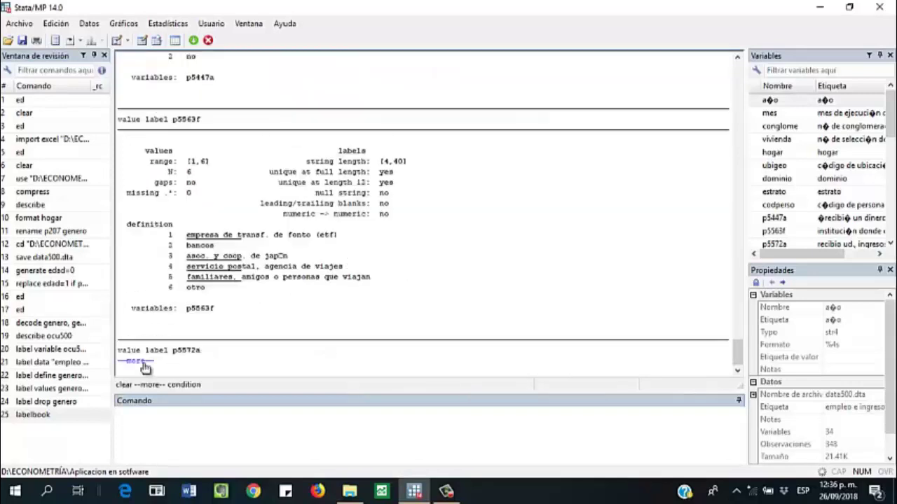
{"action": "left_click", "coordinate": [143, 365]}
{"action": "left_click", "coordinate": [143, 365]}
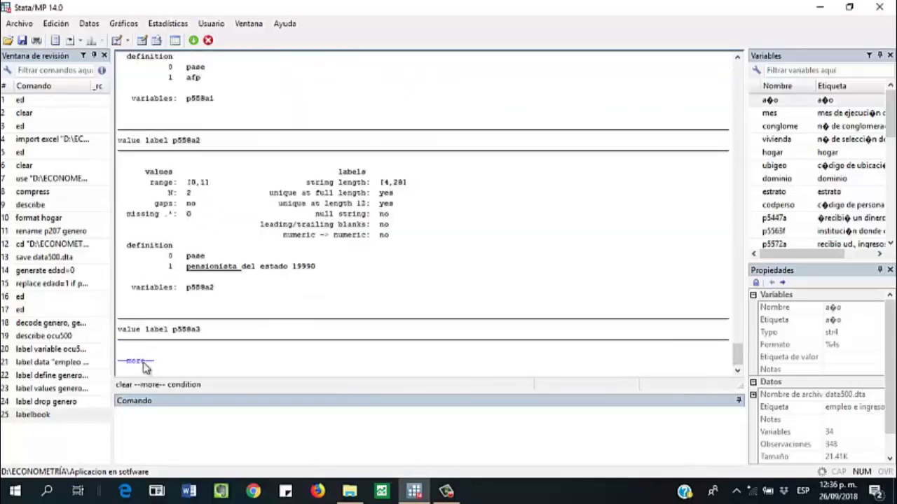
{"action": "left_click", "coordinate": [143, 365]}
{"action": "left_click", "coordinate": [144, 365]}
{"action": "left_click", "coordinate": [143, 365]}
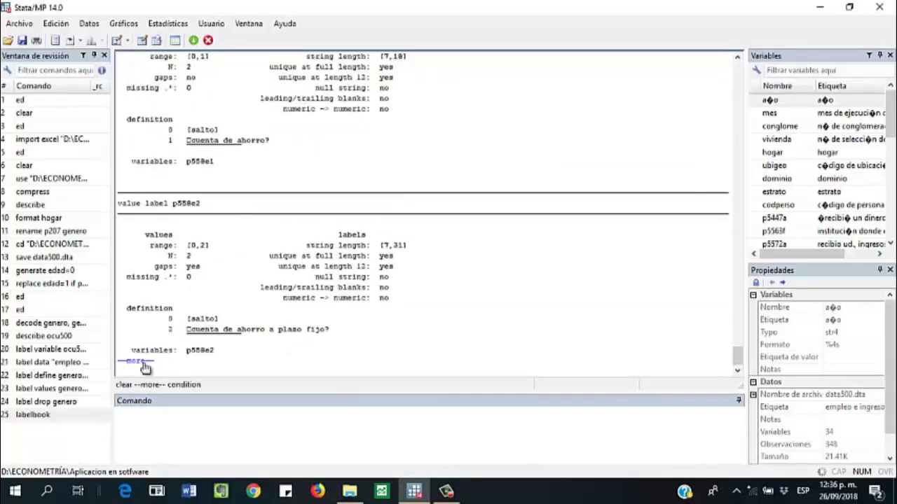
{"action": "left_click", "coordinate": [144, 365]}
{"action": "left_click", "coordinate": [143, 365]}
{"action": "left_click", "coordinate": [143, 365]}
{"action": "left_click", "coordinate": [143, 365]}
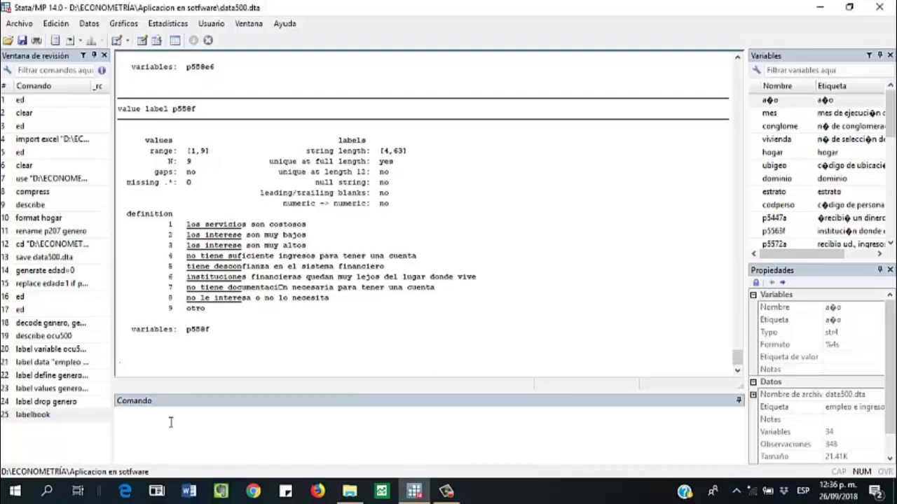
Step: Delete the observations with edad below 40 using the command drop if edad<40
{"action": "left_click", "coordinate": [209, 442]}
{"action": "type", "text": "drop if"}
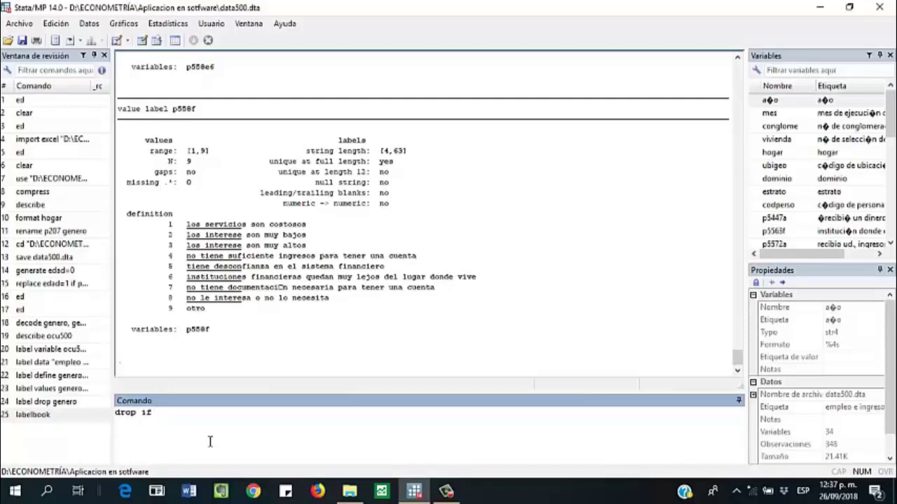
{"action": "type", "text": "edad<40"}
{"action": "key", "text": "Return"}
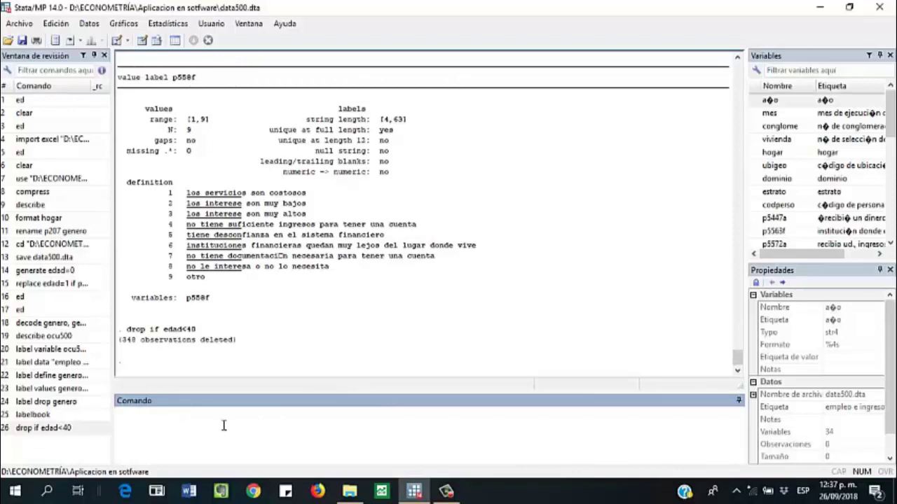
Step: Delete the variable hogar from the dataset with the command drop hogar
{"action": "type", "text": "dr"}
{"action": "key", "text": "BackSpace"}
{"action": "key", "text": "BackSpace"}
{"action": "type", "text": "drop"}
{"action": "type", "text": "hogar"}
{"action": "key", "text": "Return"}
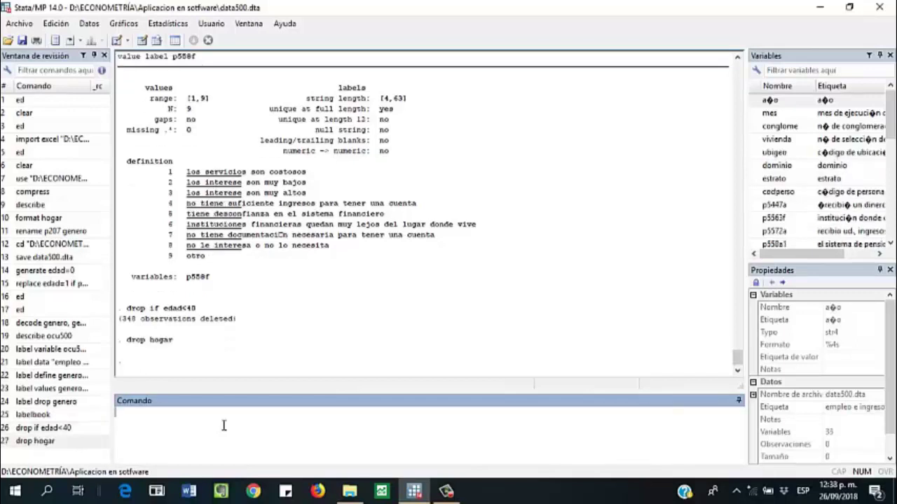
Step: Remove all data and labels from memory with the command clear all
{"action": "type", "text": "clear all"}
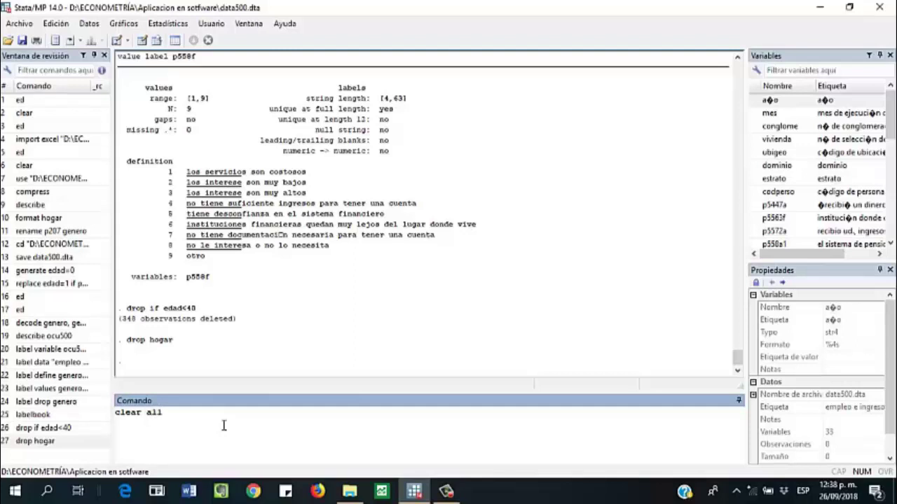